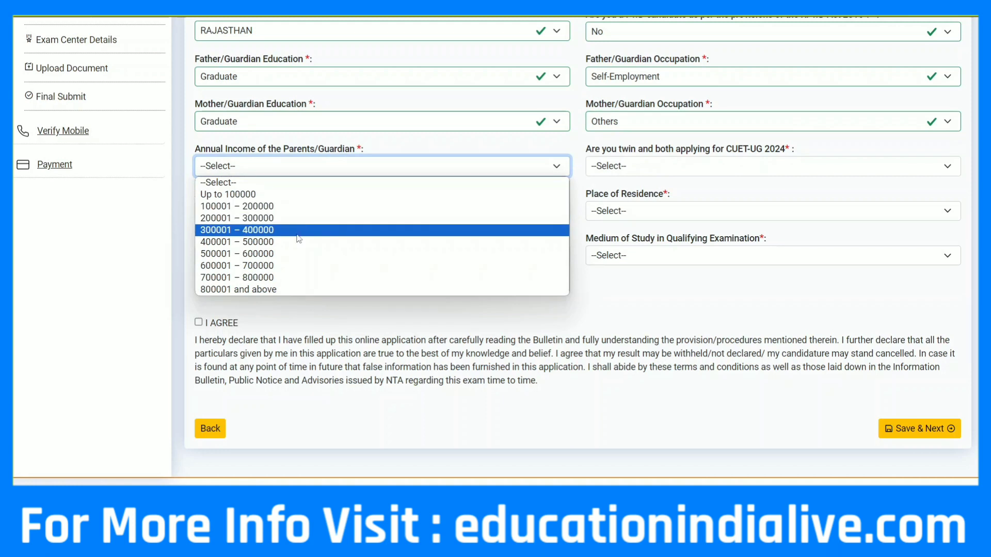
- Set parents' income to 400001 – 500000 and answer No to the twin and diabetic questions
{"action": "left_click", "coordinate": [276, 243]}
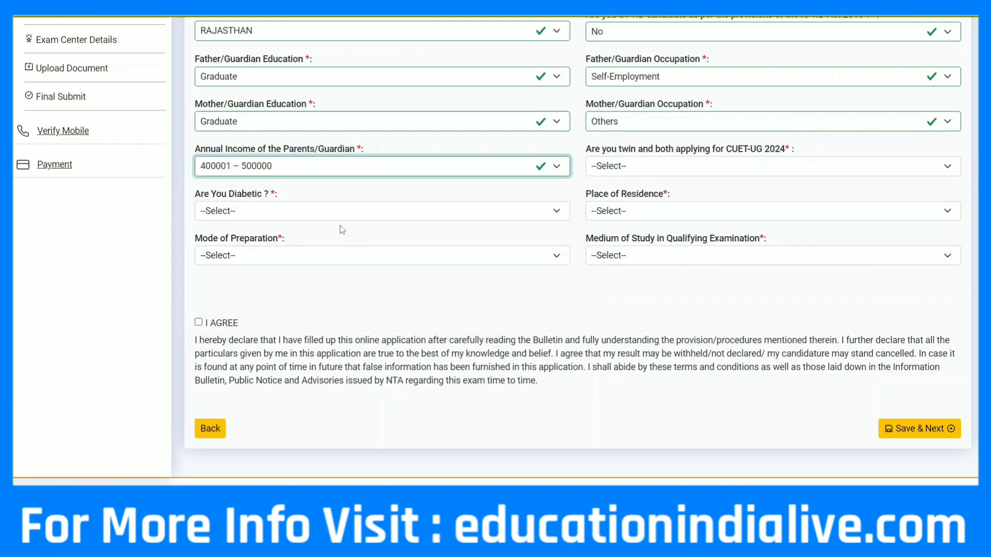
{"action": "left_click", "coordinate": [257, 169]}
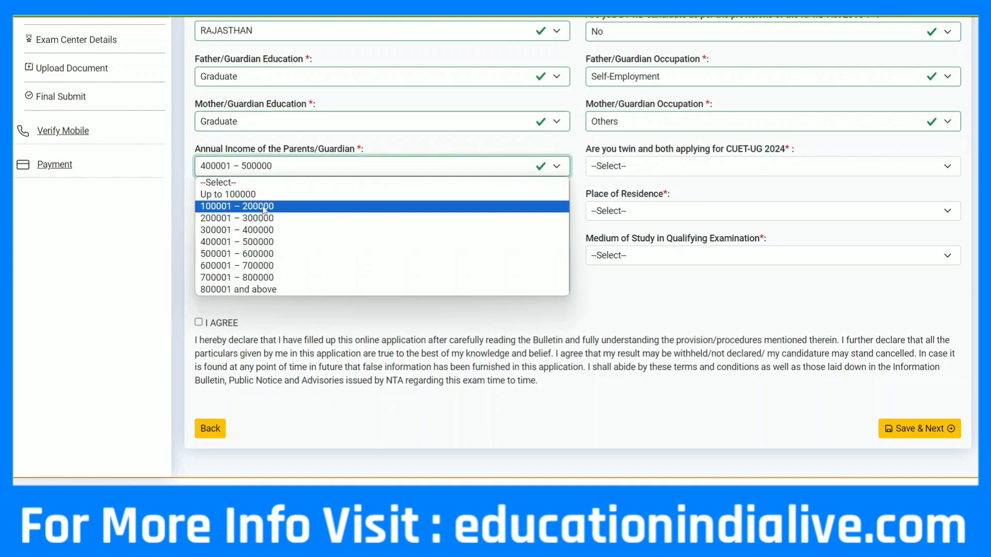
{"action": "left_click", "coordinate": [274, 242]}
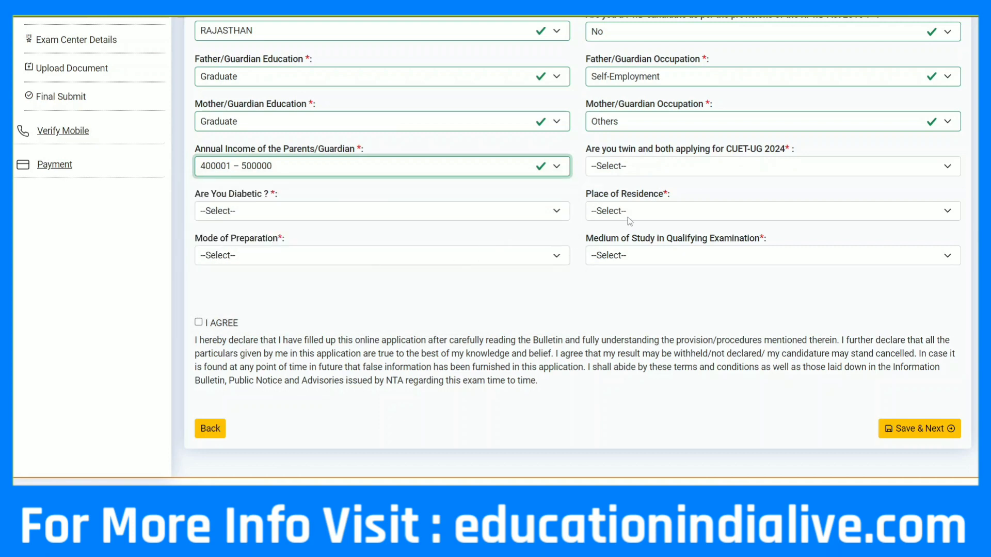
{"action": "left_click", "coordinate": [644, 175]}
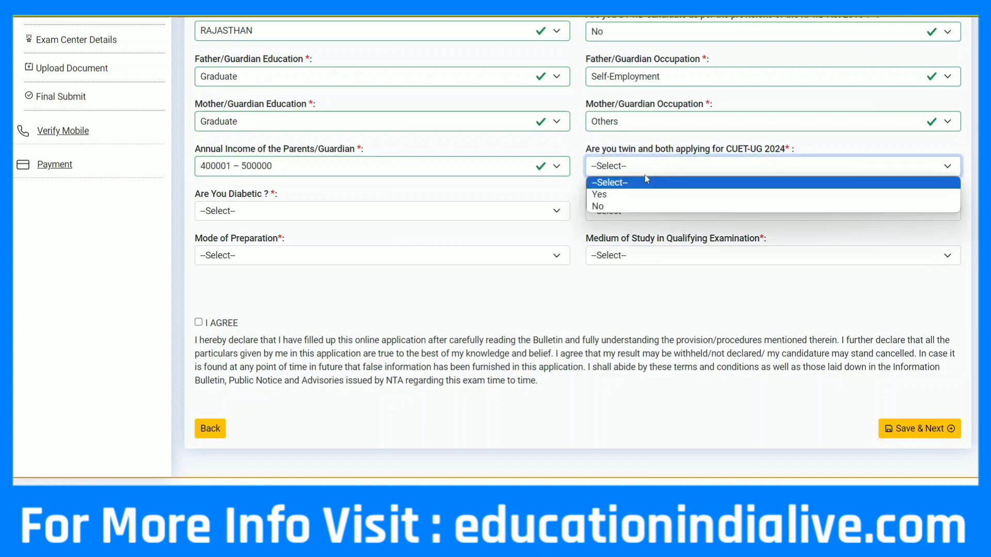
{"action": "left_click", "coordinate": [624, 204]}
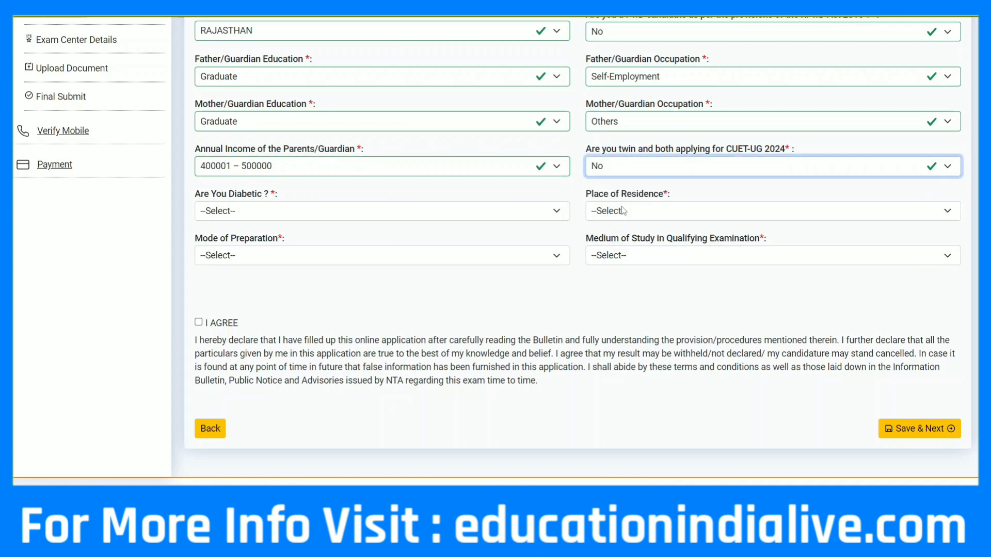
{"action": "left_click", "coordinate": [317, 216]}
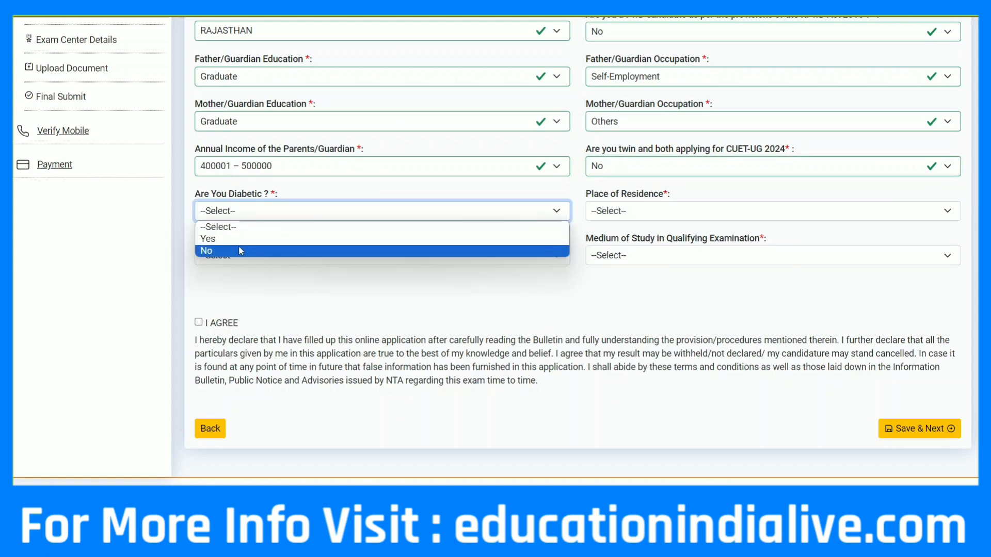
{"action": "left_click", "coordinate": [246, 249]}
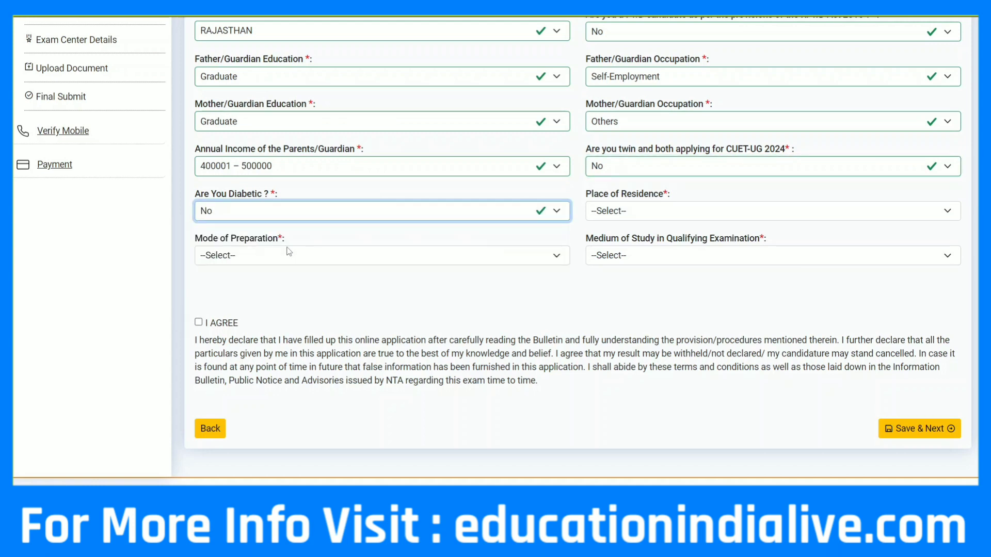
- Set place of residence to URBAN and mode of preparation to Self-Study
{"action": "left_click", "coordinate": [622, 211]}
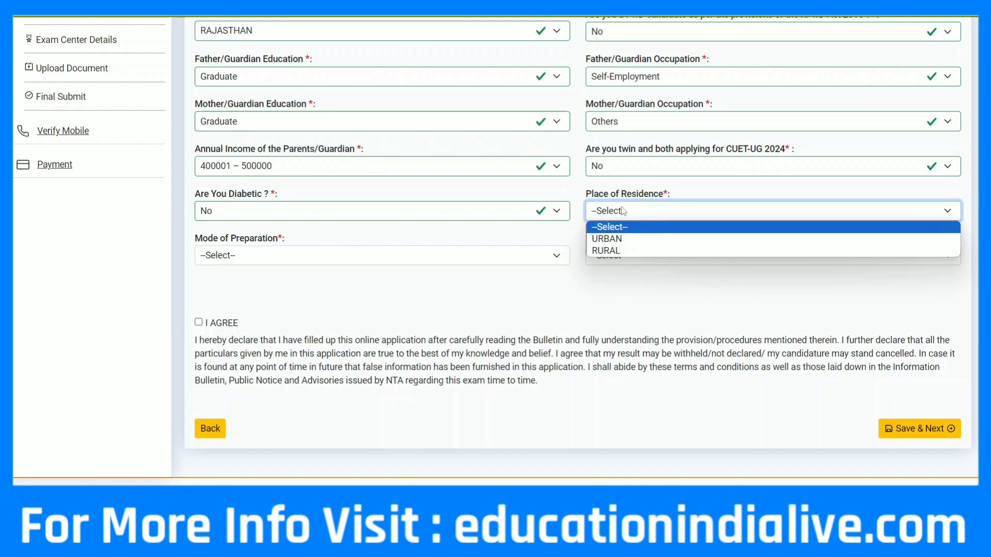
{"action": "key", "text": "Down"}
{"action": "key", "text": "Return"}
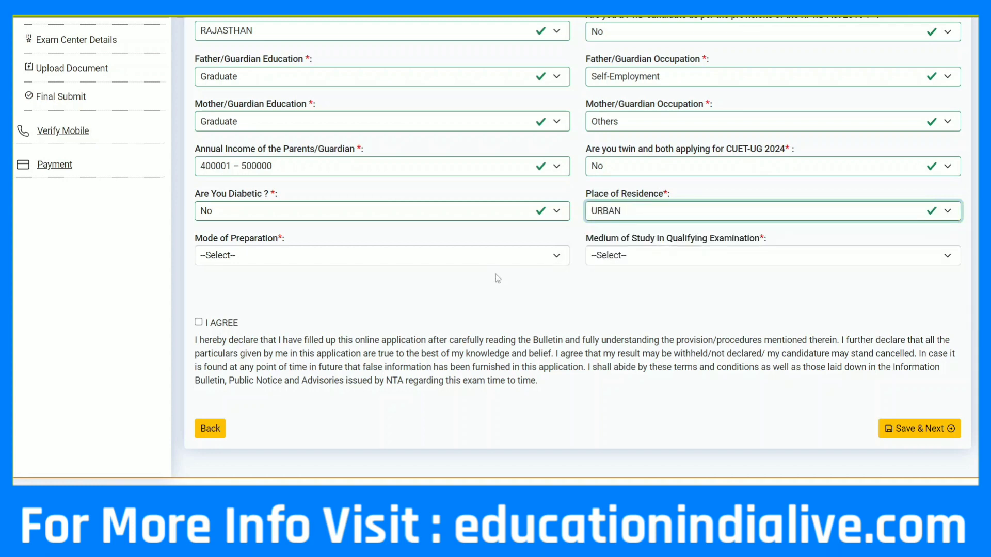
{"action": "left_click", "coordinate": [314, 257]}
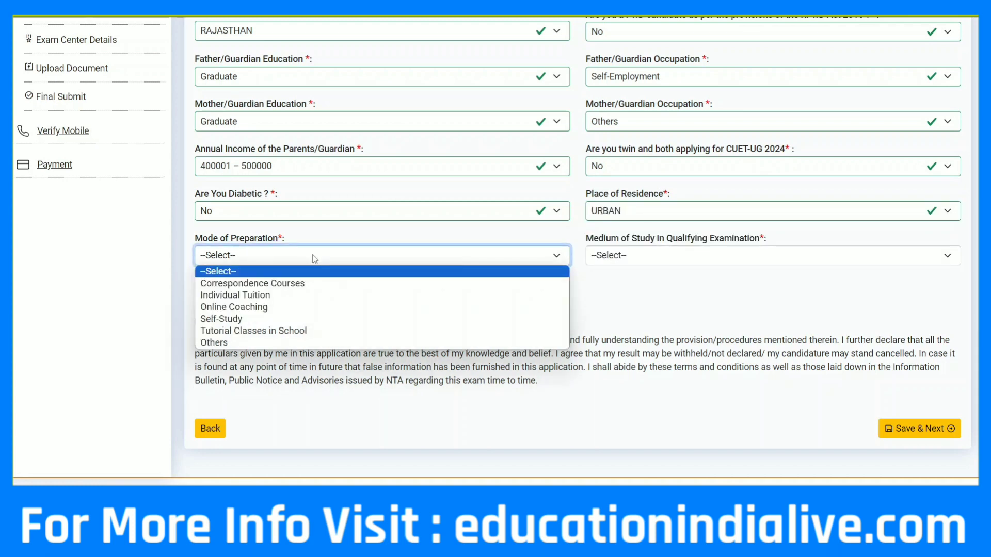
{"action": "left_click", "coordinate": [264, 320]}
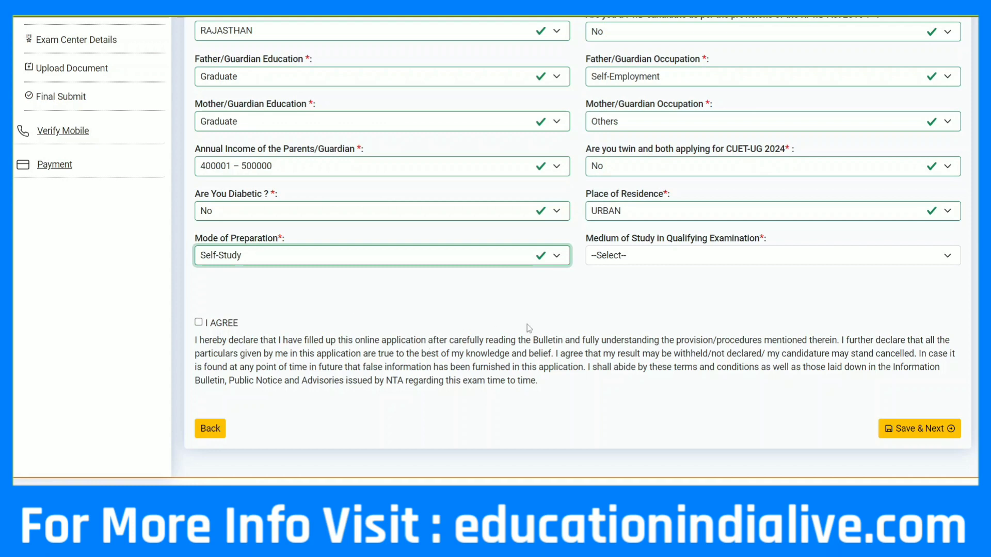
- Choose English as medium of study, accept the declaration and save the personal details
{"action": "left_click", "coordinate": [614, 259]}
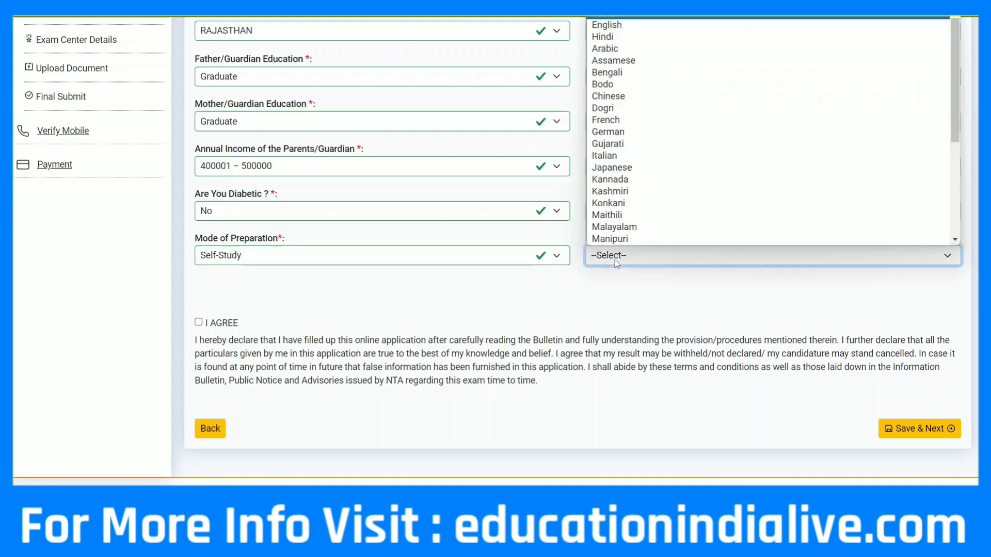
{"action": "left_click", "coordinate": [601, 300]}
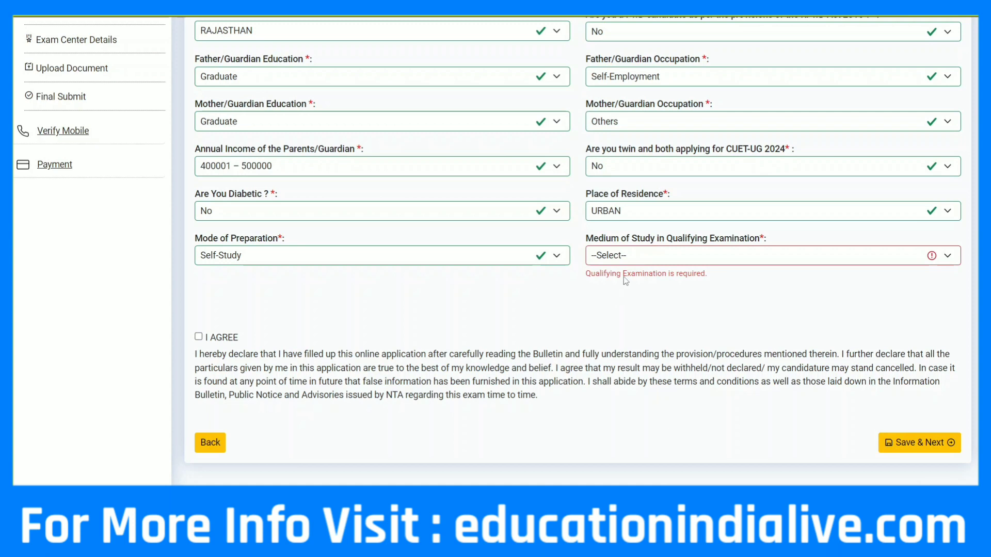
{"action": "left_click", "coordinate": [628, 254]}
{"action": "key", "text": "Down"}
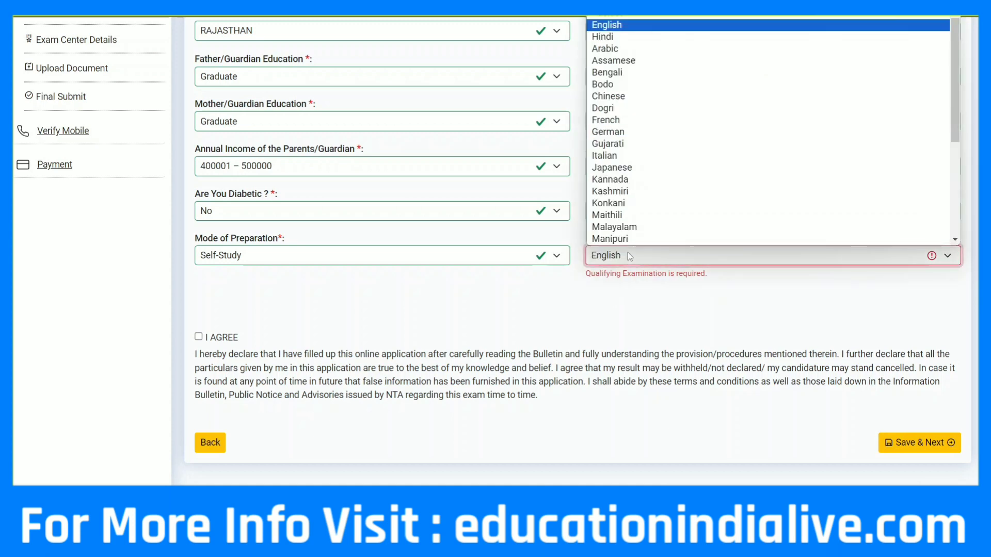
{"action": "key", "text": "Return"}
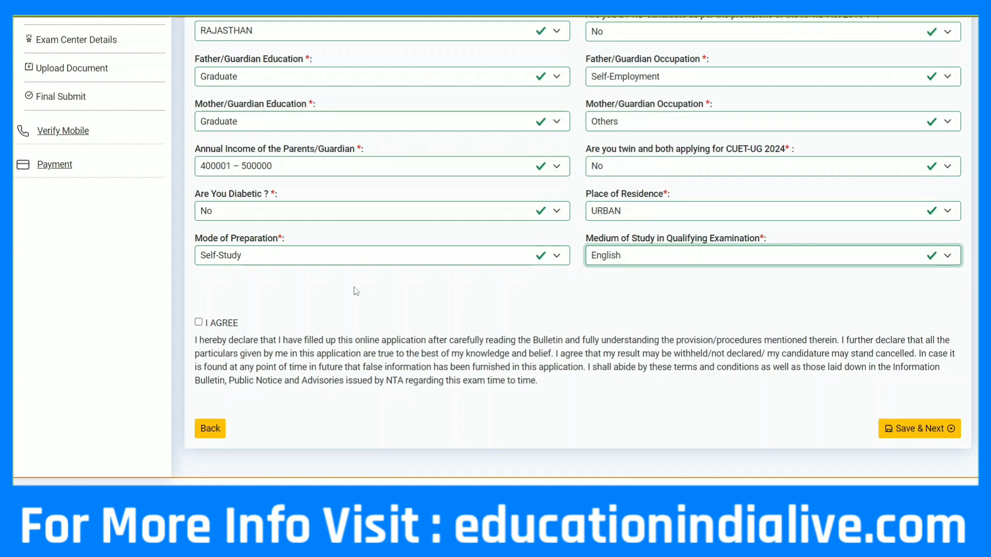
{"action": "left_click", "coordinate": [199, 322]}
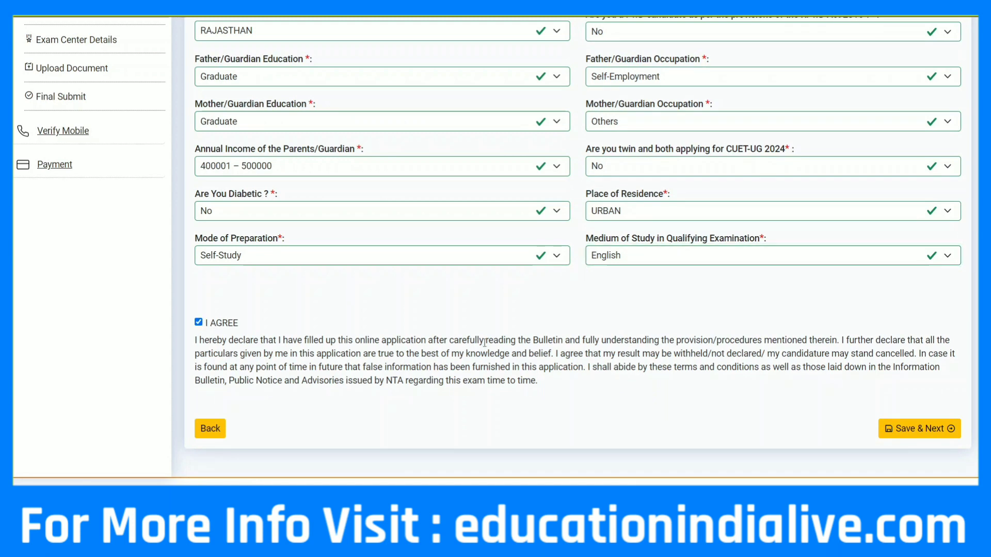
{"action": "left_click", "coordinate": [923, 428]}
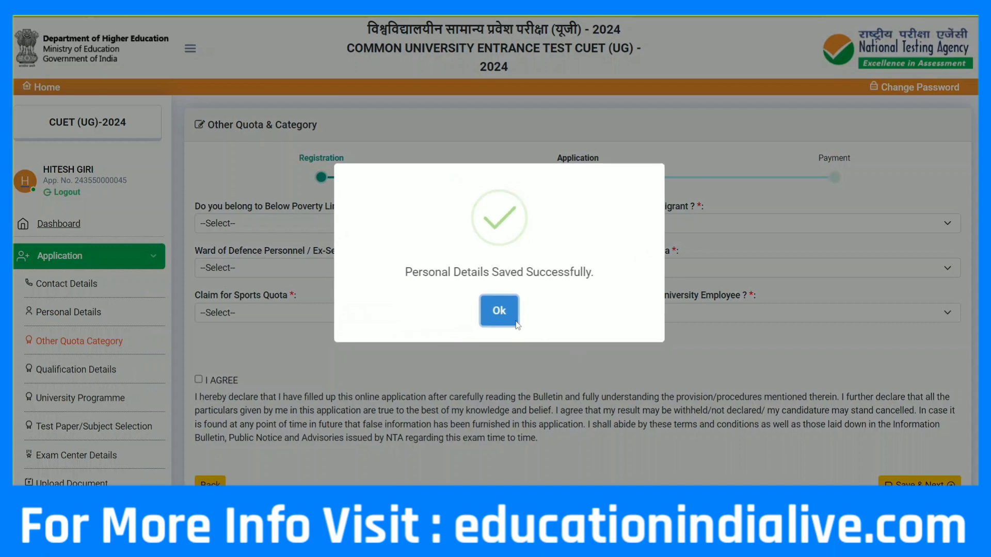
{"action": "left_click", "coordinate": [500, 312]}
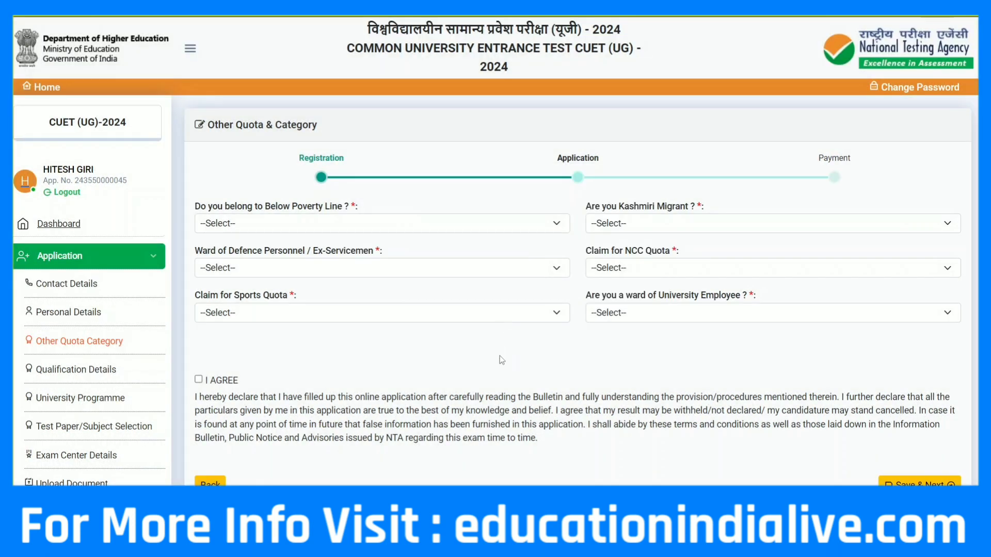
- Answer No to Below Poverty Line, Kashmiri Migrant, defence personnel ward and NCC Quota
{"action": "scroll", "coordinate": [499, 355], "scroll_direction": "down", "scroll_amount": 1}
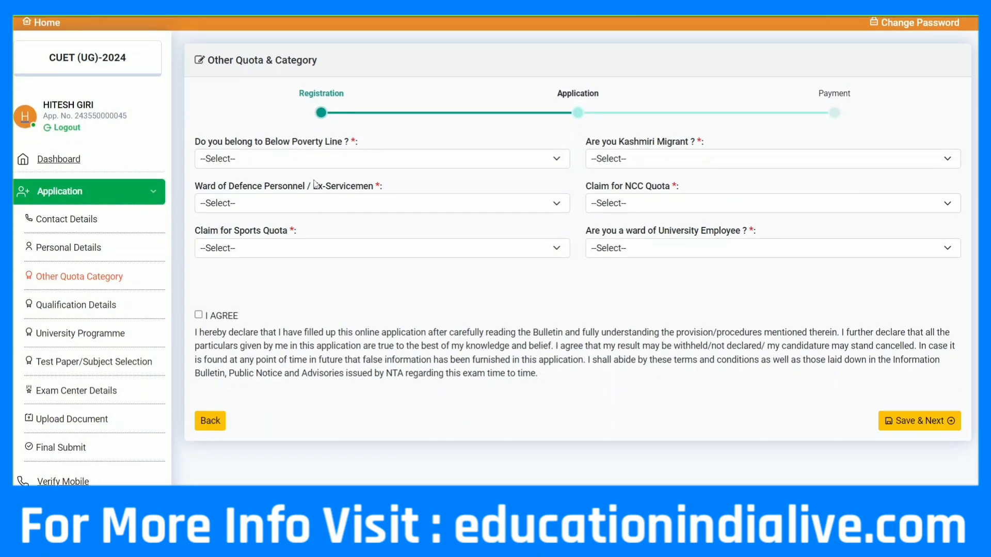
{"action": "left_click", "coordinate": [304, 160]}
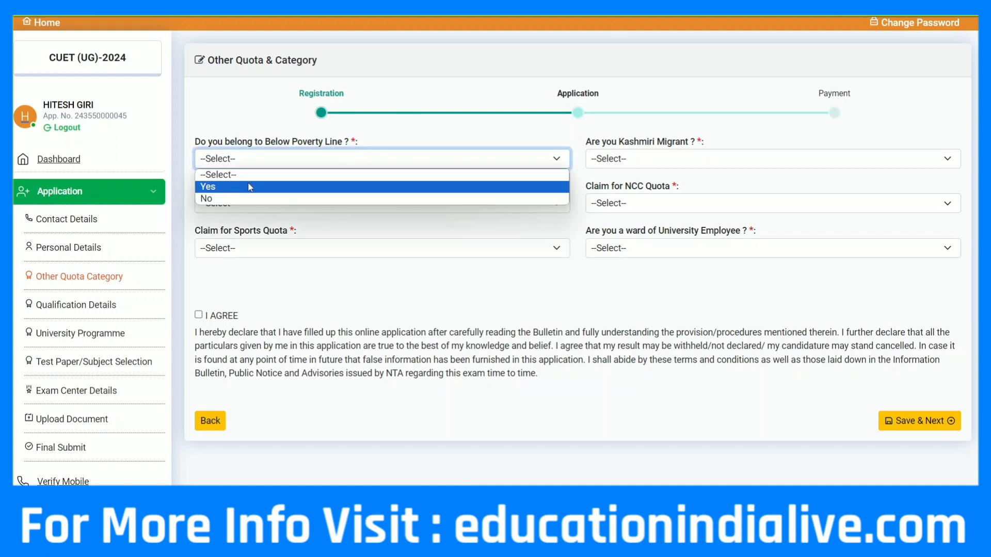
{"action": "left_click", "coordinate": [256, 198]}
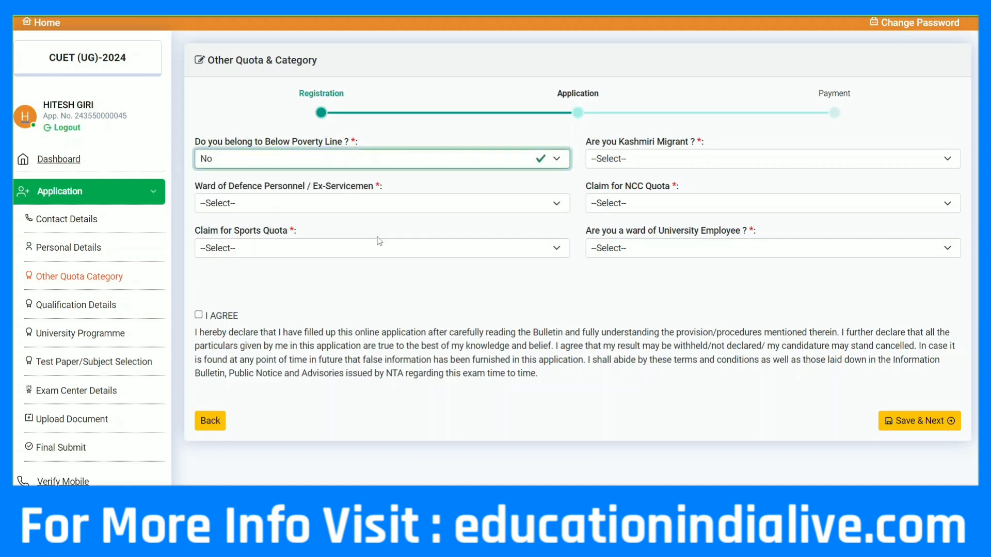
{"action": "left_click", "coordinate": [621, 162]}
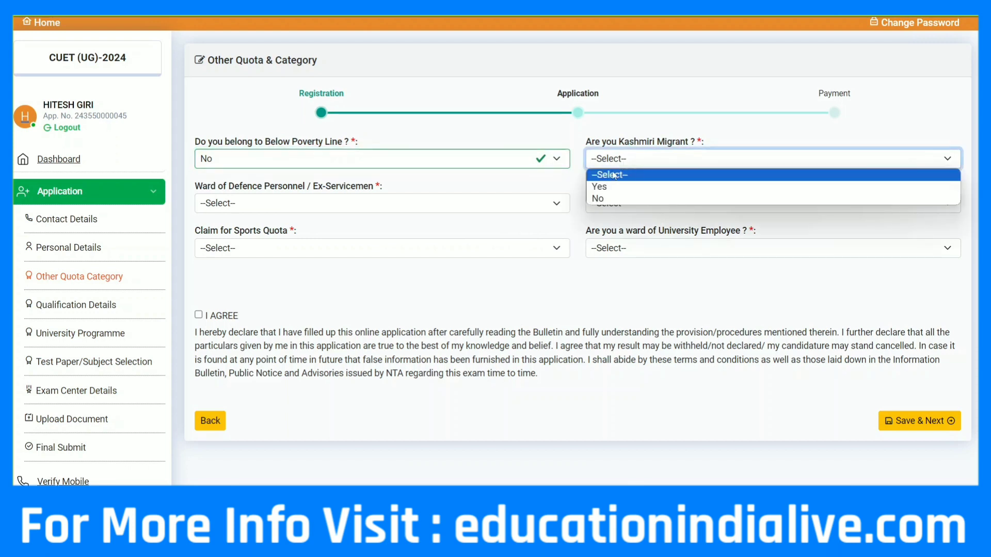
{"action": "left_click", "coordinate": [605, 198]}
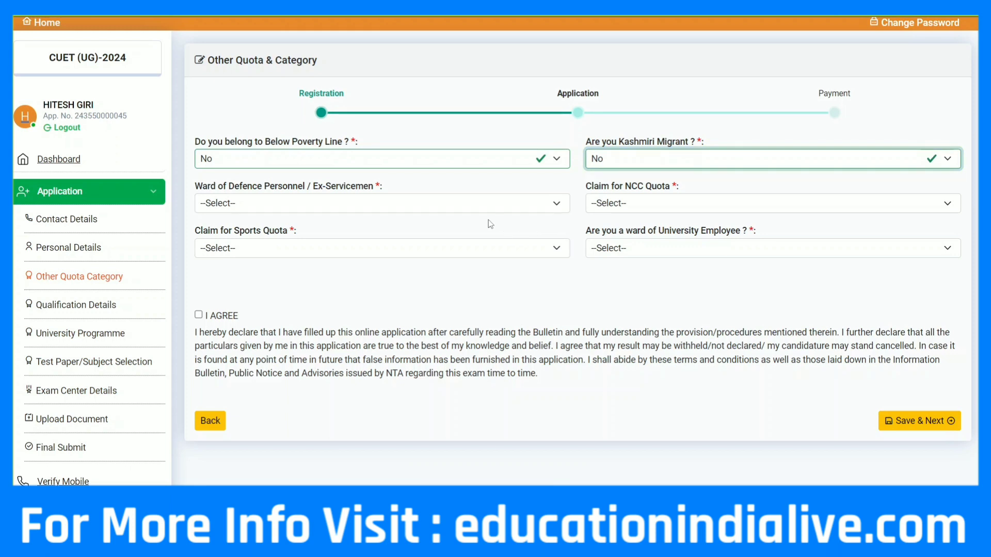
{"action": "left_click", "coordinate": [460, 208]}
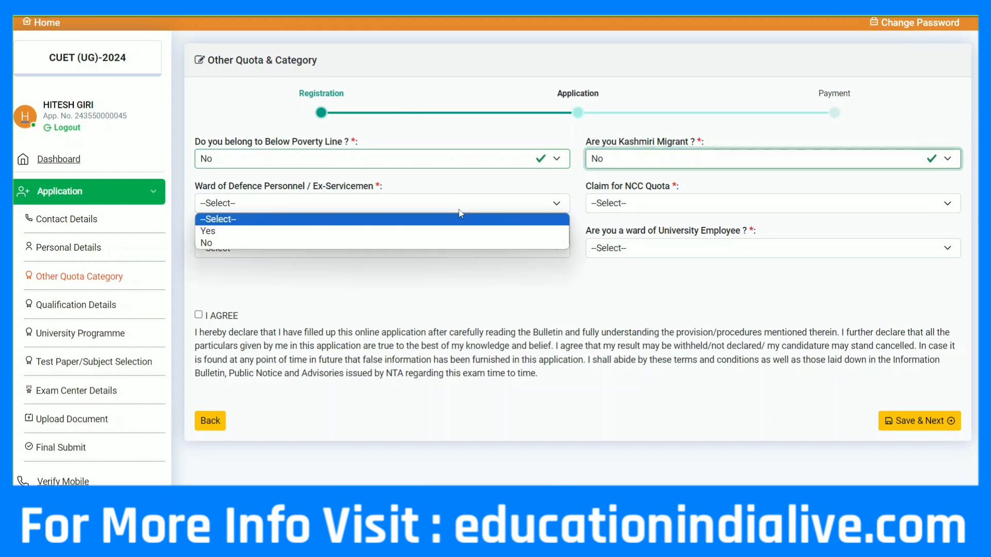
{"action": "left_click", "coordinate": [215, 243]}
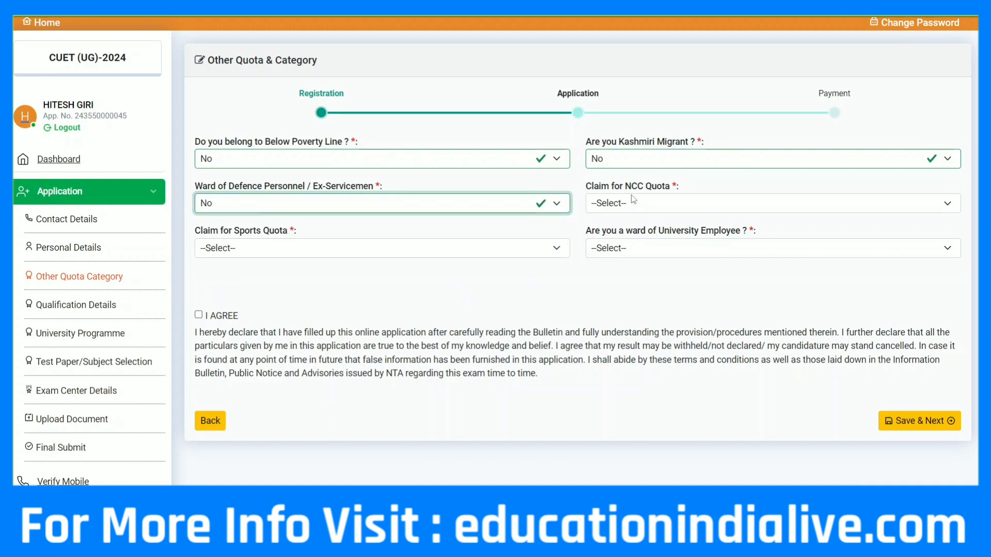
{"action": "left_click", "coordinate": [648, 202]}
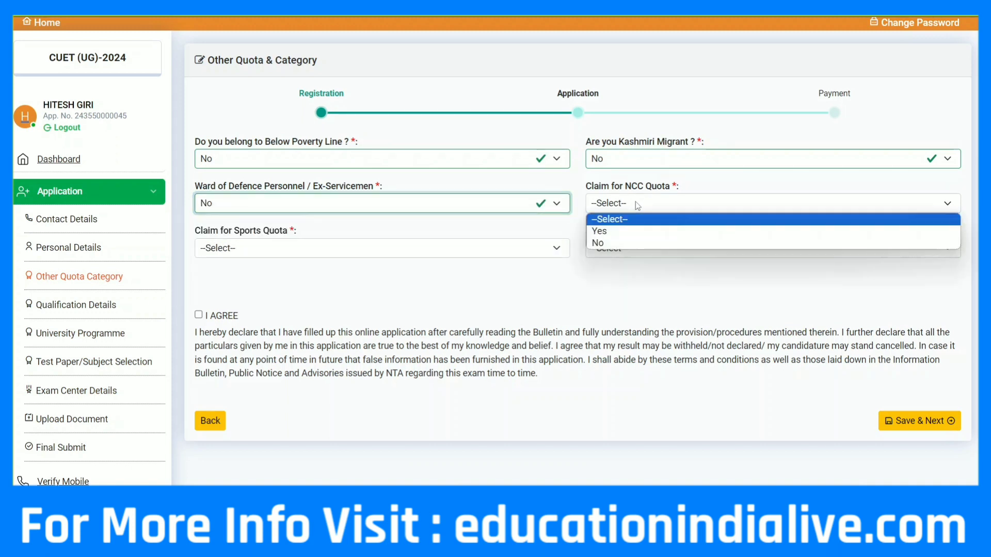
{"action": "left_click", "coordinate": [610, 242]}
- Answer No to Sports Quota and university employee ward, agree to the declaration, and save
{"action": "left_click", "coordinate": [479, 257]}
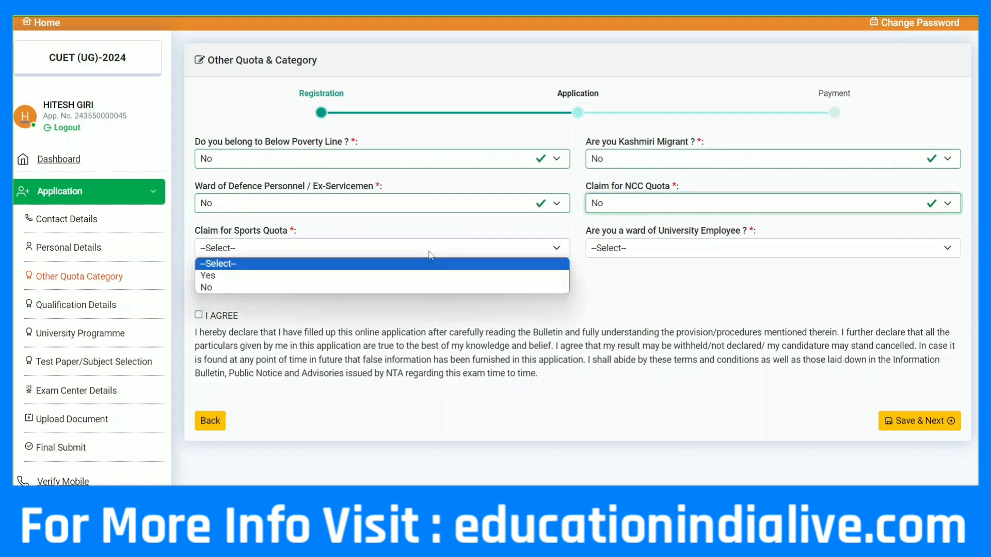
{"action": "left_click", "coordinate": [211, 288]}
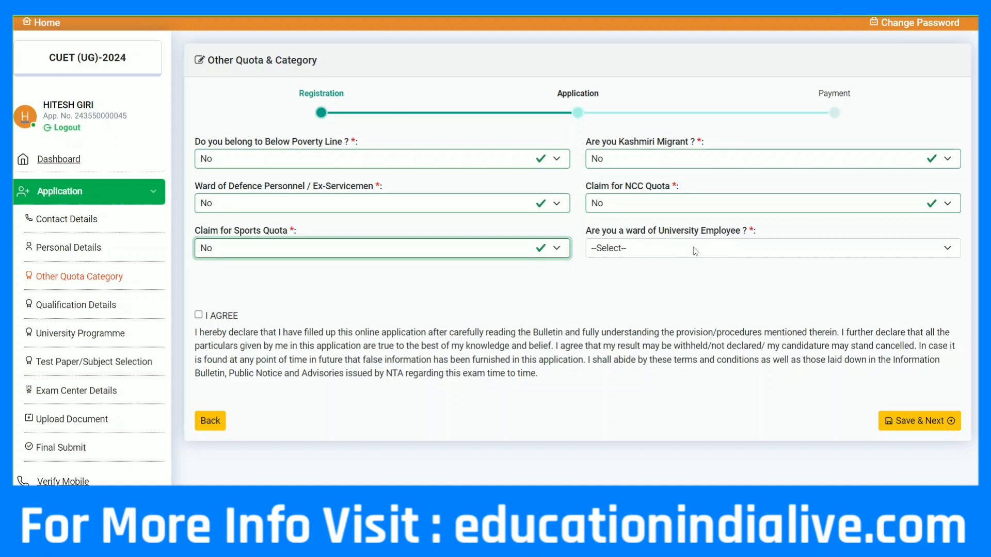
{"action": "left_click", "coordinate": [676, 249]}
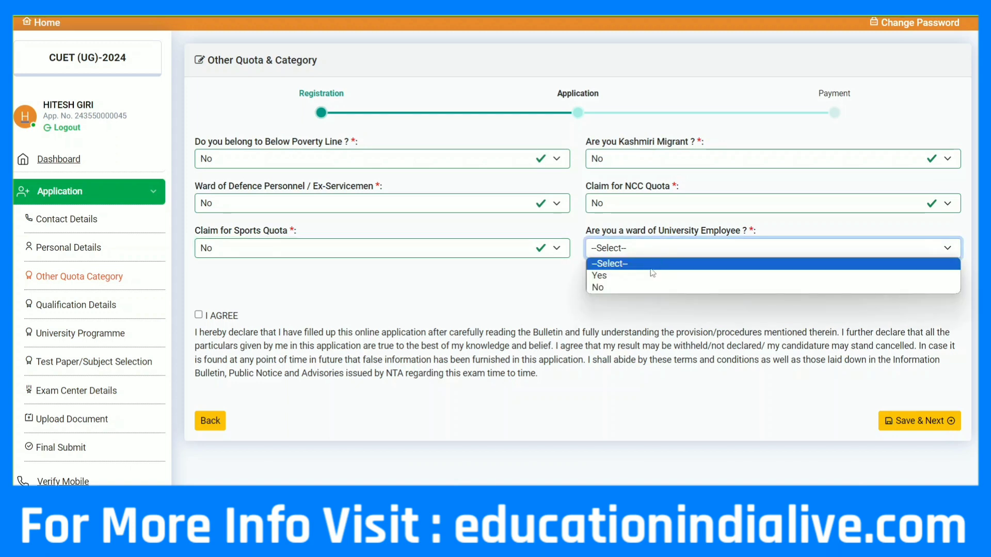
{"action": "left_click", "coordinate": [598, 287]}
{"action": "scroll", "coordinate": [309, 280], "scroll_direction": "down", "scroll_amount": 1}
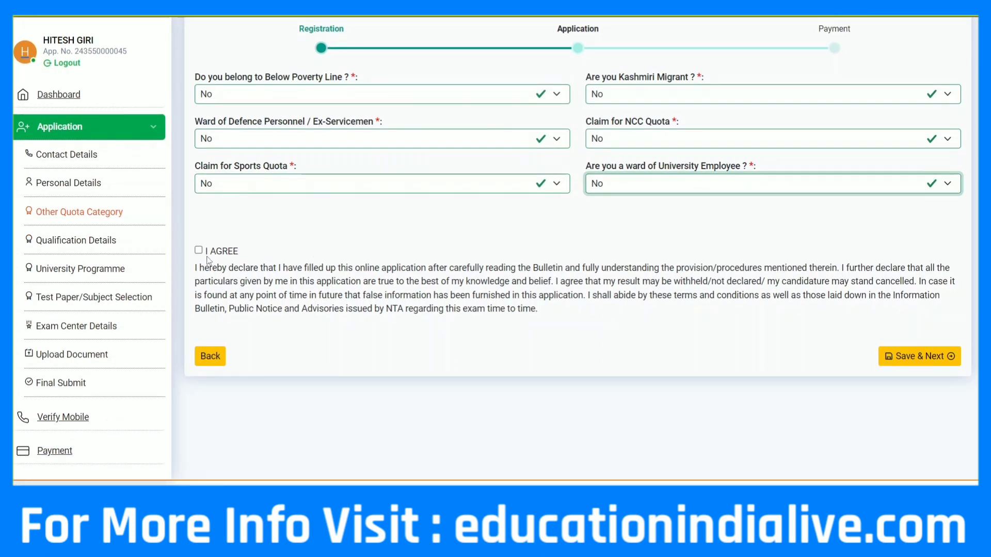
{"action": "left_click", "coordinate": [199, 250]}
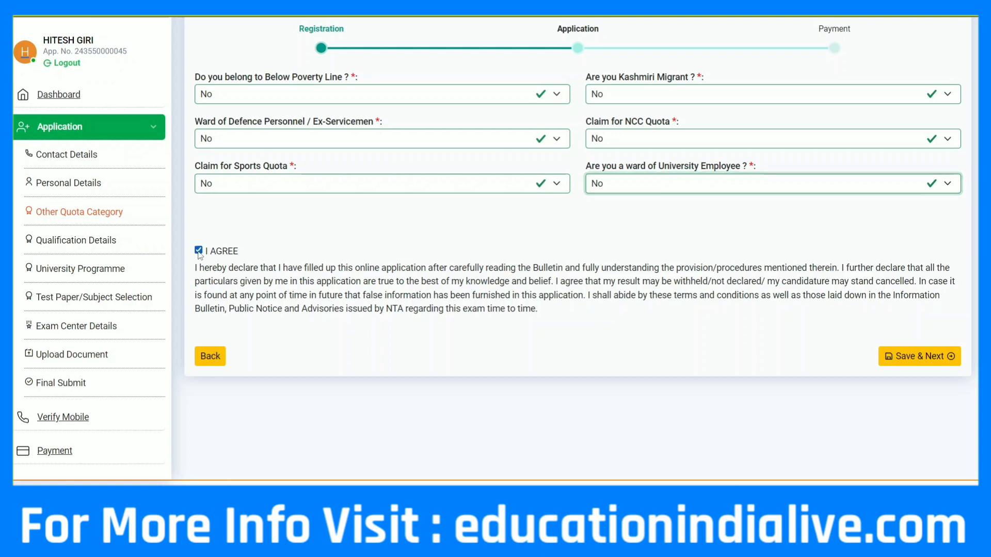
{"action": "left_click", "coordinate": [900, 358]}
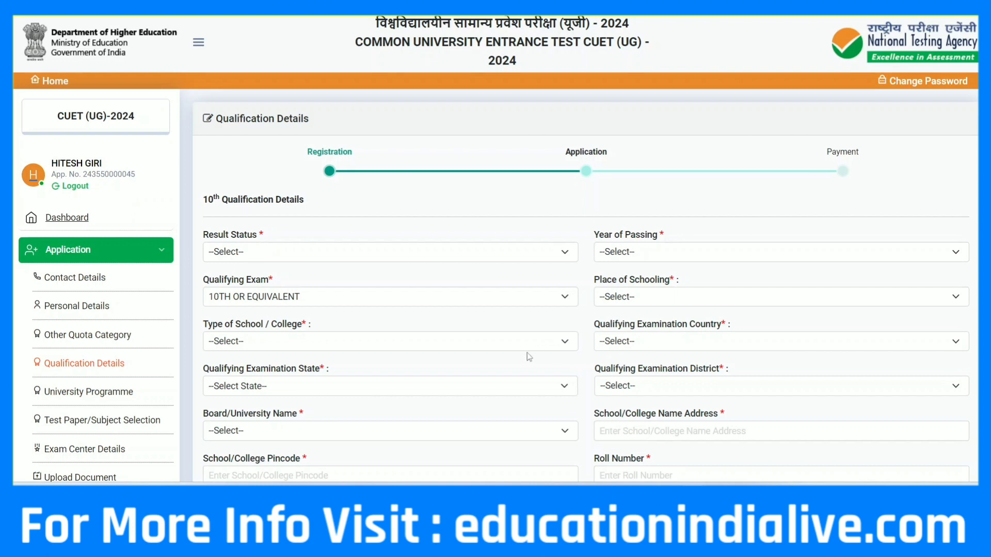
- Set the 10th result to Passed in 2020, Urban schooling, at a Government School
{"action": "left_click", "coordinate": [254, 259]}
{"action": "left_click", "coordinate": [241, 280]}
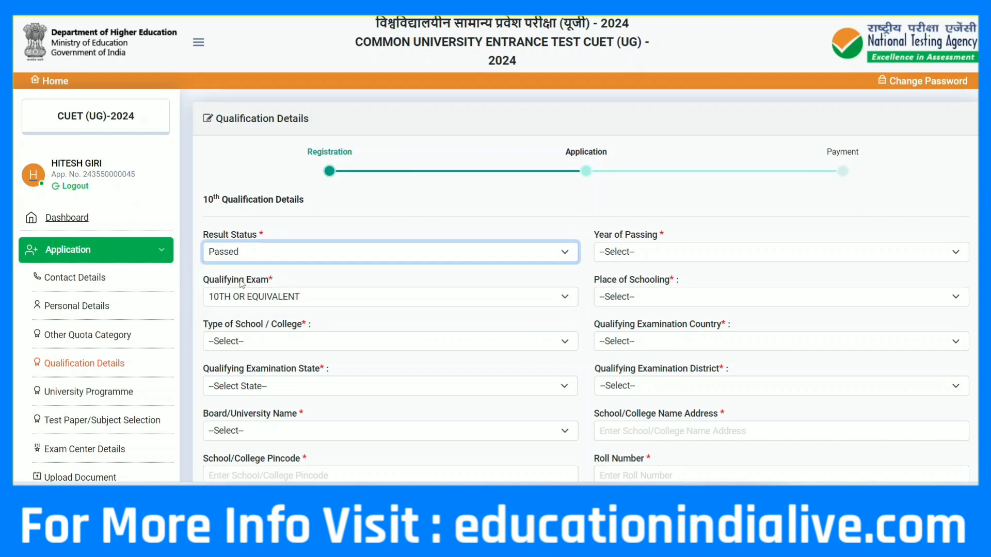
{"action": "scroll", "coordinate": [357, 269], "scroll_direction": "down", "scroll_amount": 1}
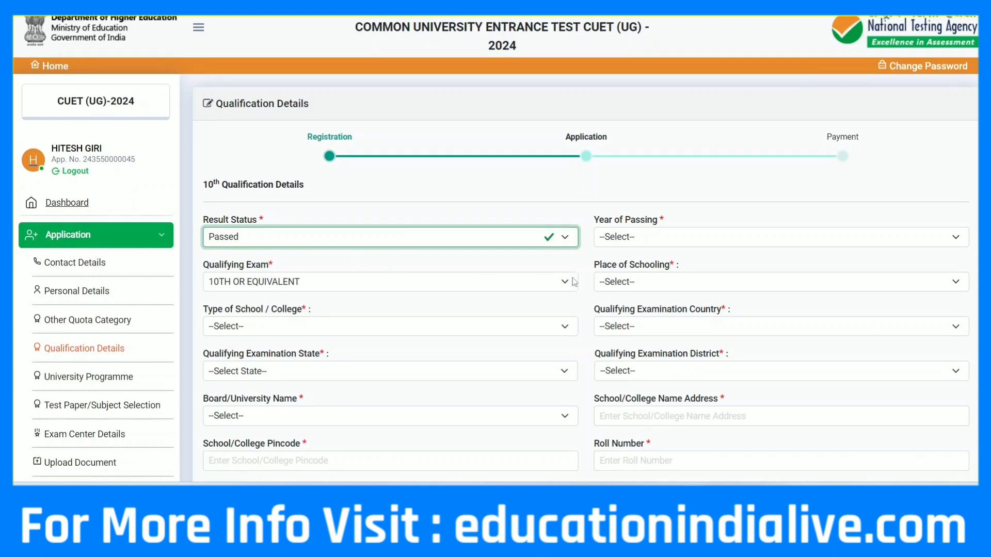
{"action": "left_click", "coordinate": [641, 188]}
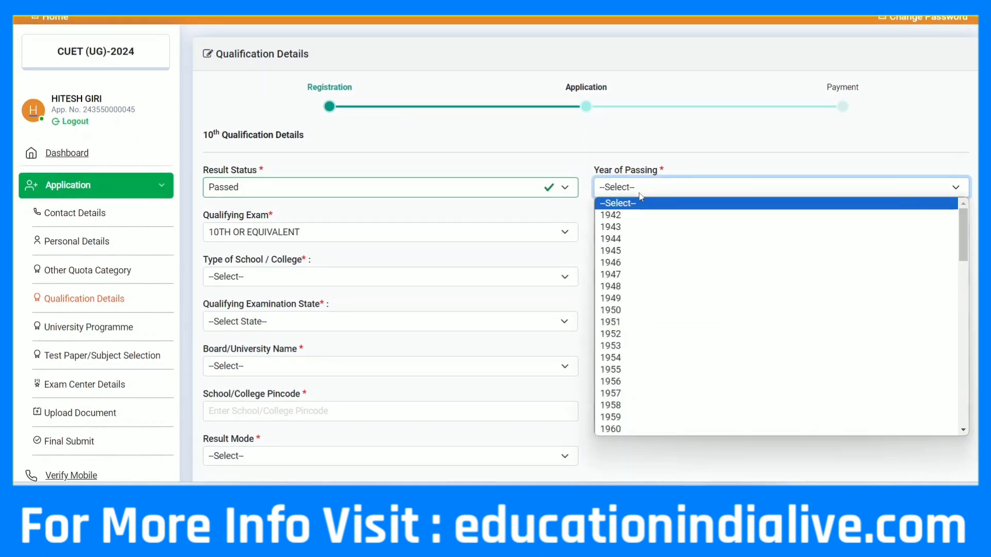
{"action": "type", "text": "2020"}
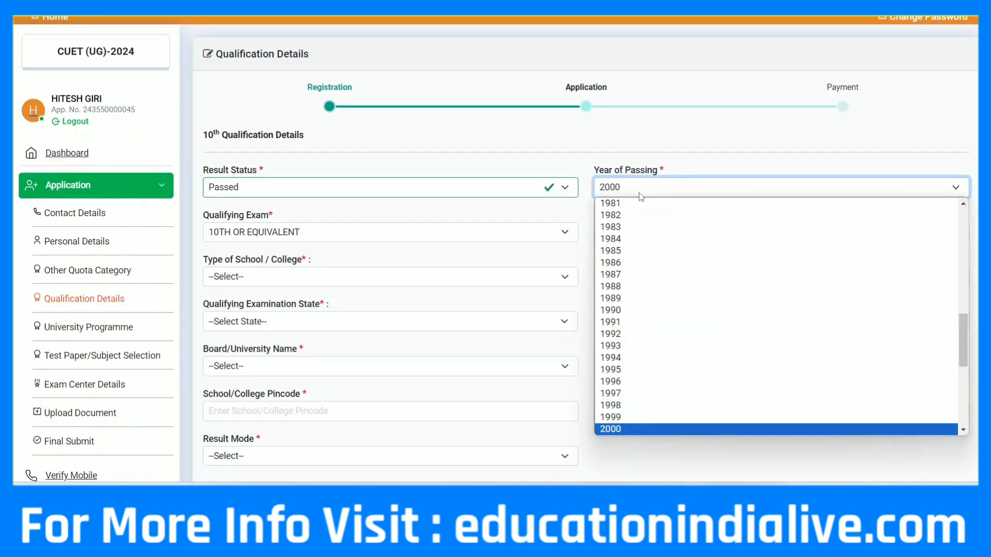
{"action": "key", "text": "Return"}
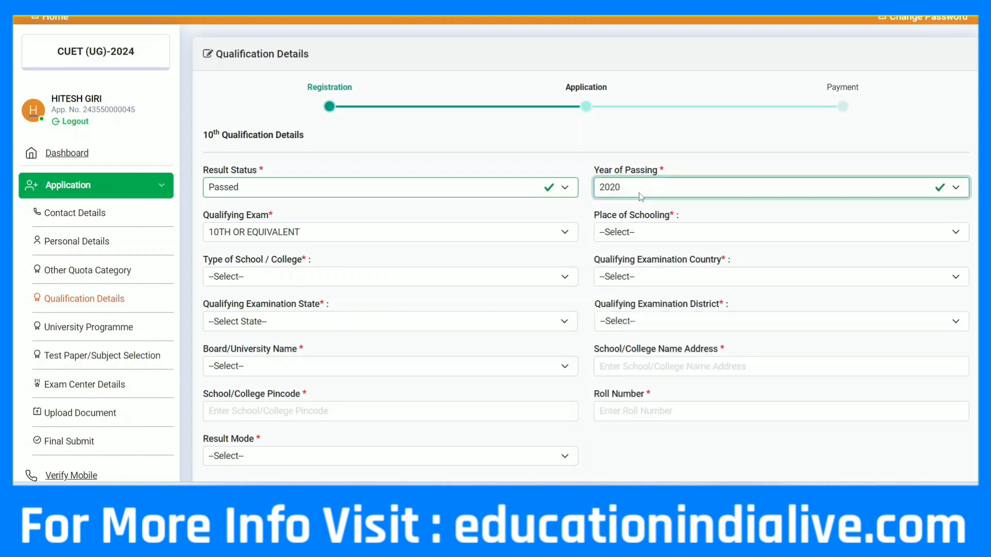
{"action": "scroll", "coordinate": [640, 196], "scroll_direction": "down", "scroll_amount": 2}
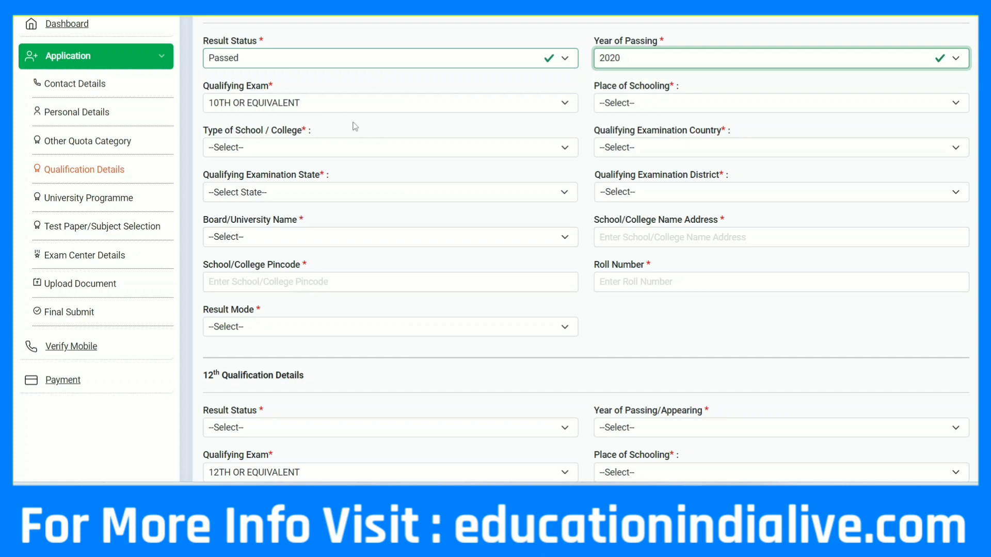
{"action": "left_click", "coordinate": [634, 109]}
{"action": "key", "text": "Down"}
{"action": "key", "text": "Return"}
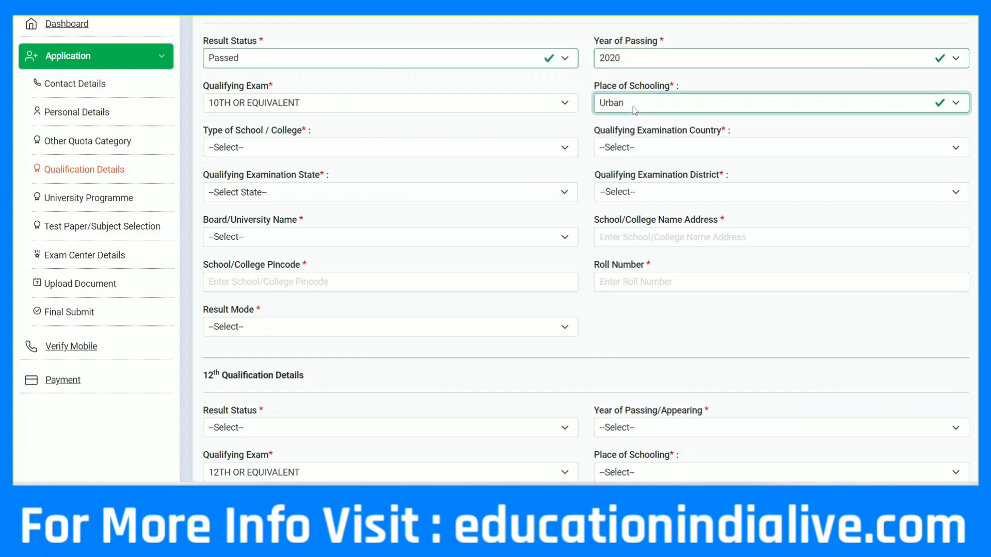
{"action": "scroll", "coordinate": [459, 157], "scroll_direction": "down", "scroll_amount": 1}
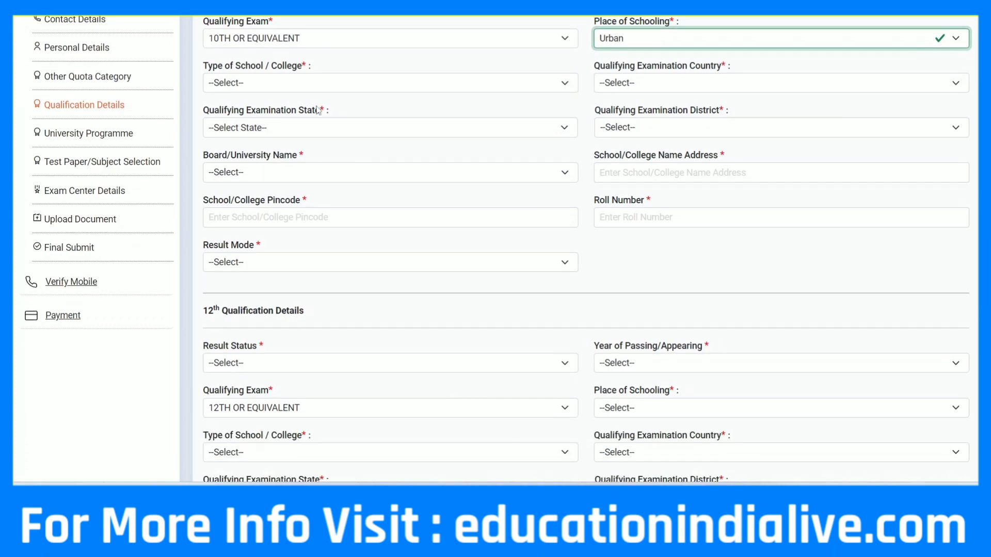
{"action": "left_click", "coordinate": [273, 84]}
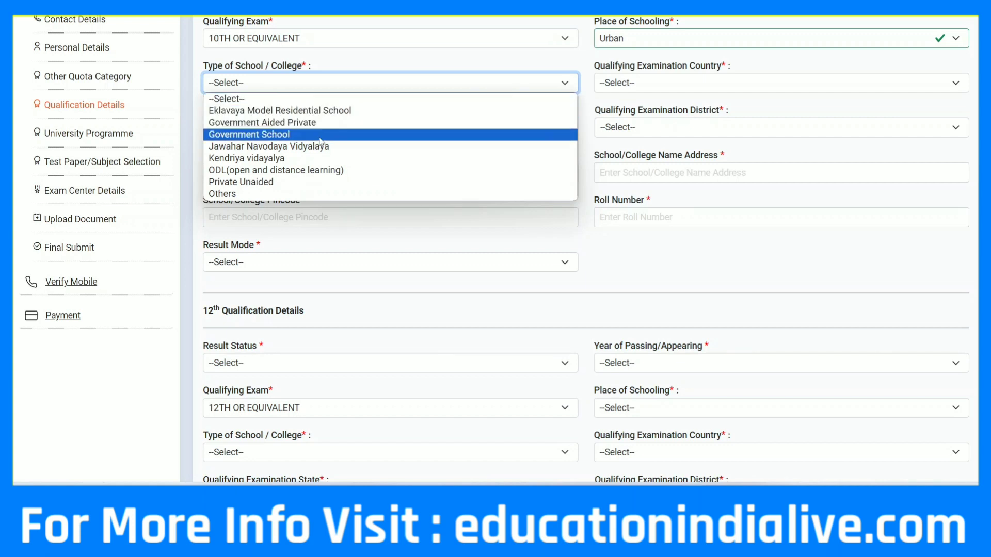
{"action": "left_click", "coordinate": [292, 136]}
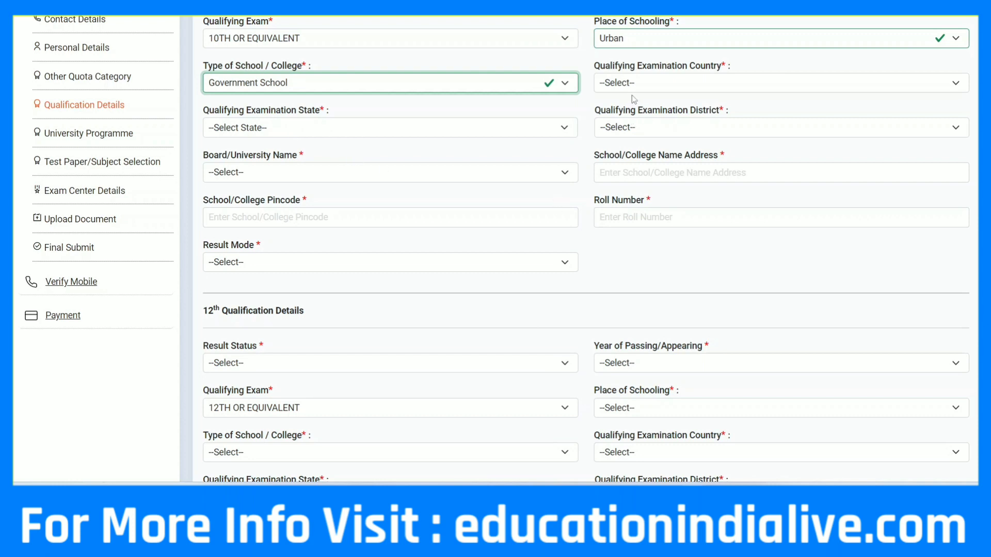
- Set the 10th qualifying location to INDIA, RAJASTHAN, Jodhpur, with CENTRAL BOARD OF SECONDARY EDUCATION
{"action": "left_click", "coordinate": [668, 87]}
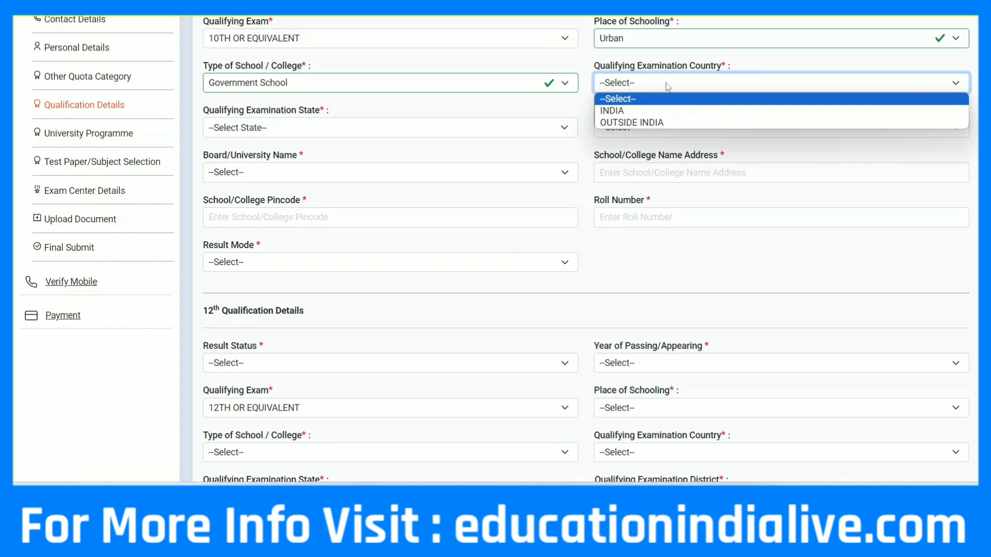
{"action": "left_click", "coordinate": [633, 110]}
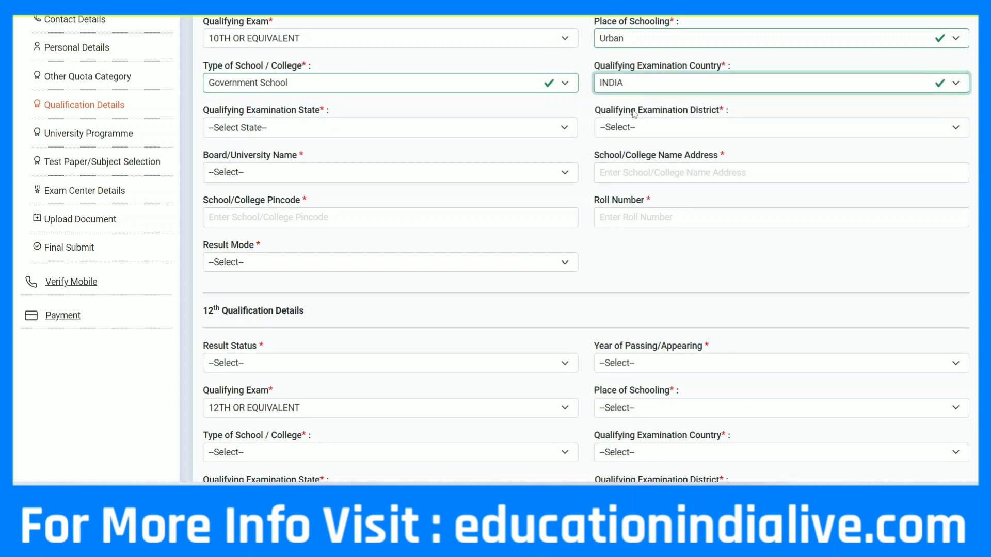
{"action": "left_click", "coordinate": [426, 128]}
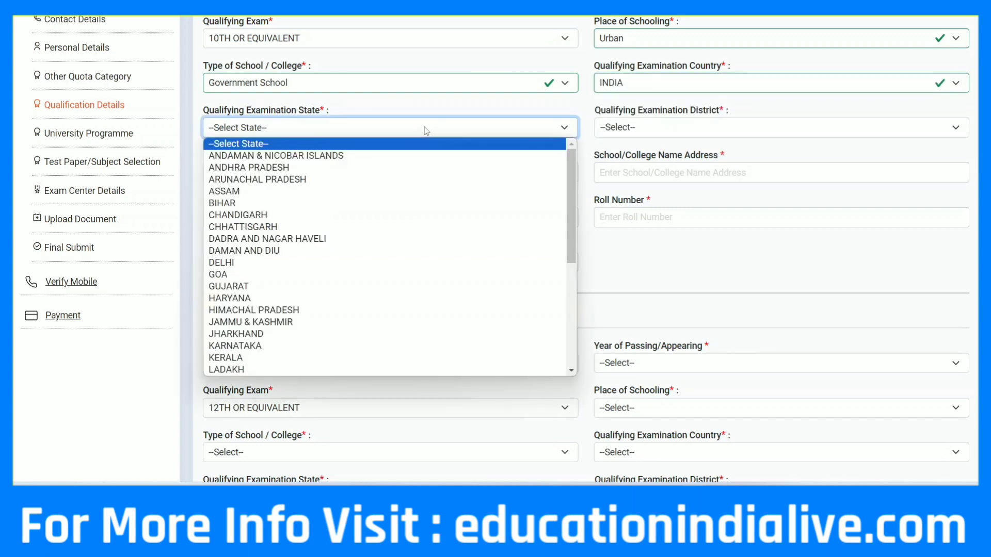
{"action": "key", "text": "r"}
{"action": "key", "text": "Return"}
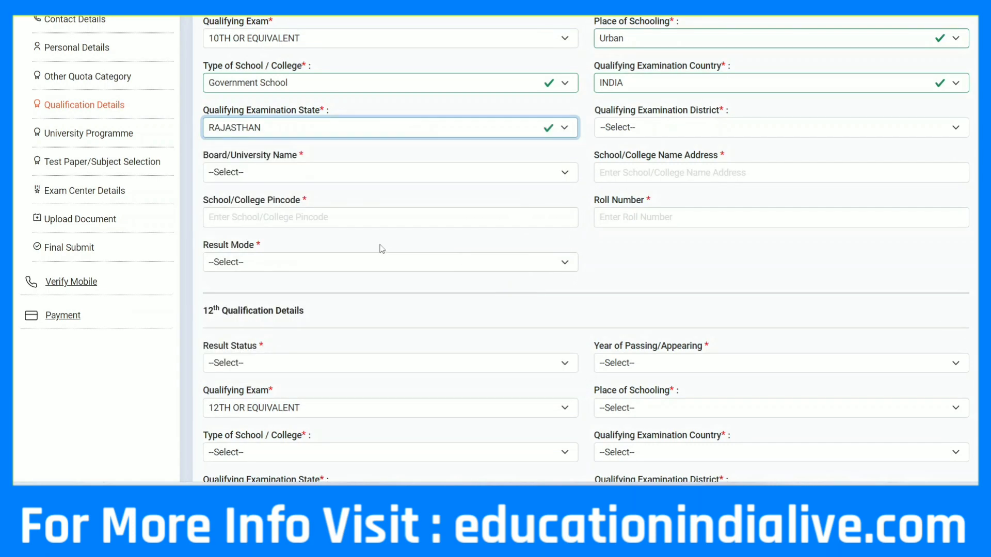
{"action": "left_click", "coordinate": [645, 136]}
{"action": "key", "text": "j"}
{"action": "key", "text": "o"}
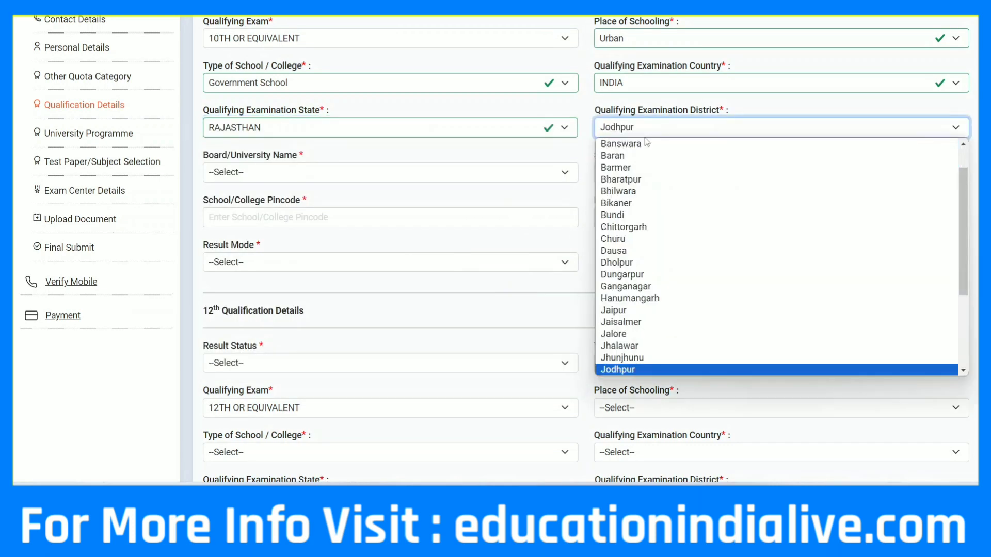
{"action": "key", "text": "Return"}
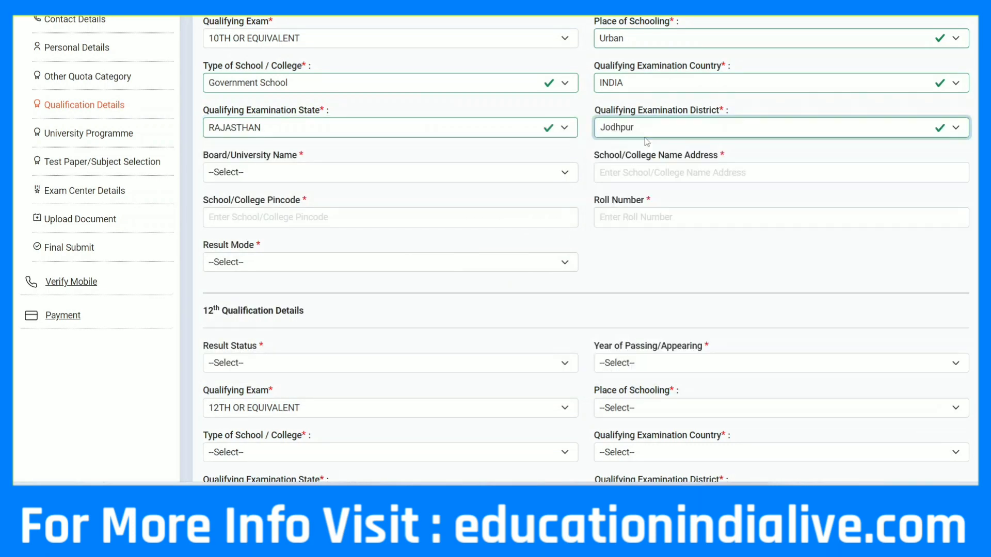
{"action": "left_click", "coordinate": [415, 173]}
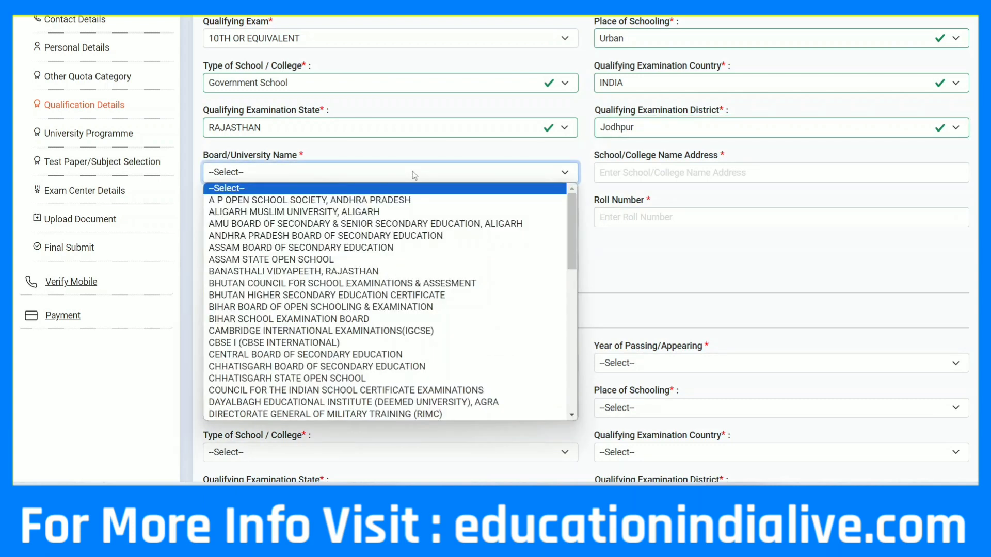
{"action": "key", "text": "c"}
{"action": "key", "text": "e"}
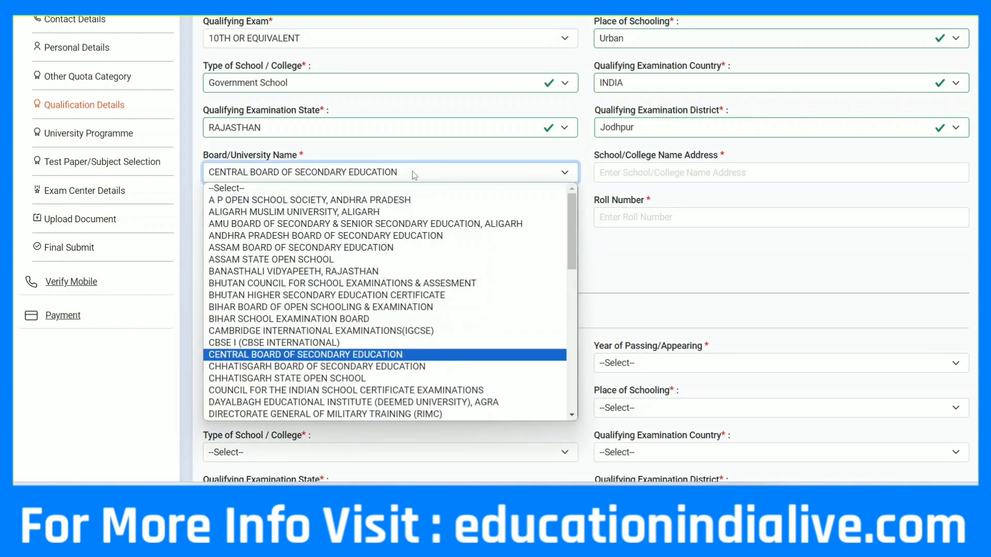
{"action": "key", "text": "Return"}
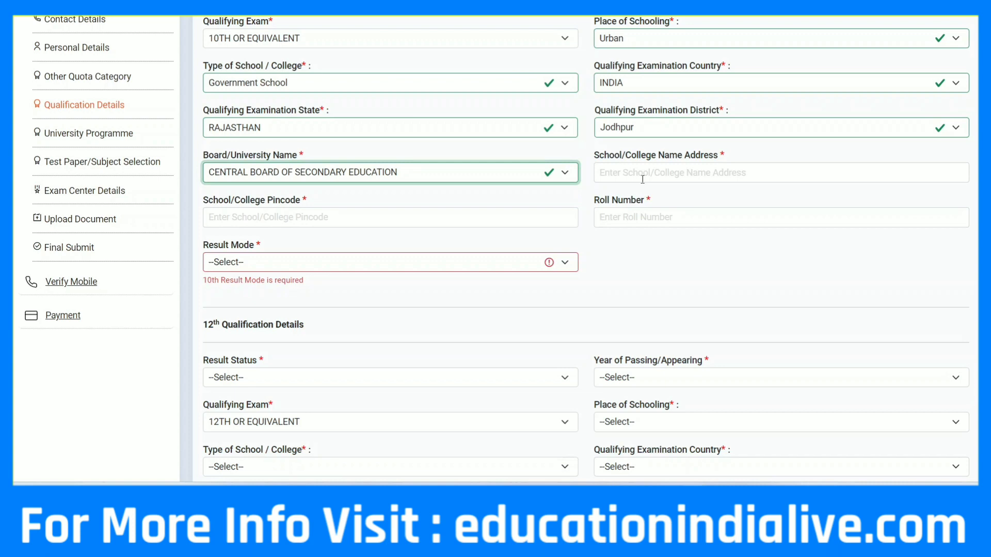
- Choose Percentage result mode and enter 600 total and 540 obtained marks for 90.00%
{"action": "scroll", "coordinate": [447, 240], "scroll_direction": "down", "scroll_amount": 1}
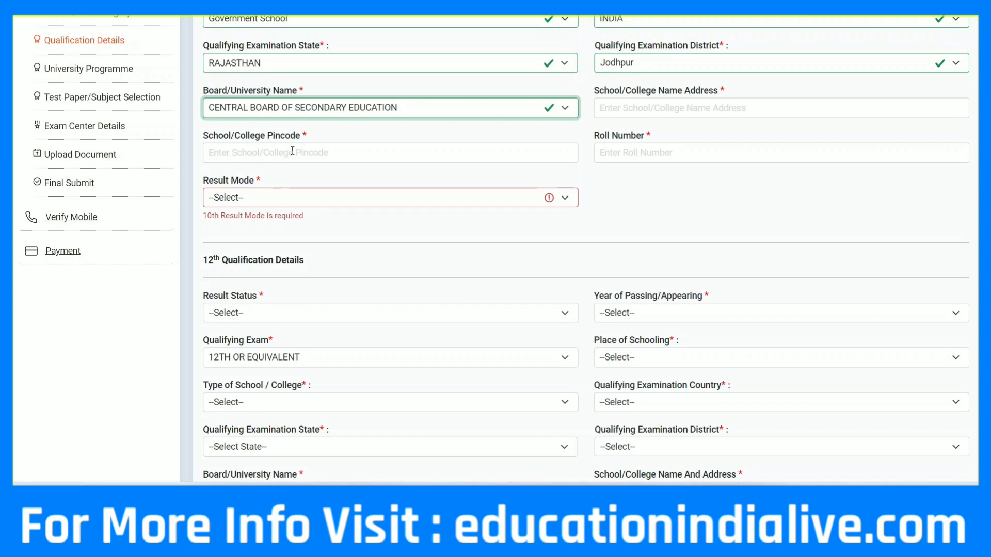
{"action": "left_click", "coordinate": [620, 154]}
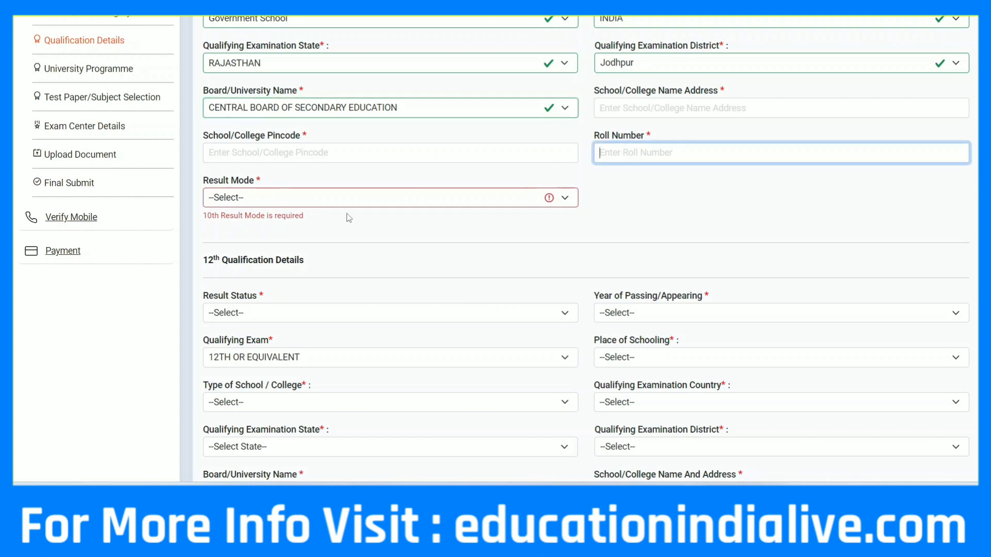
{"action": "left_click", "coordinate": [322, 202]}
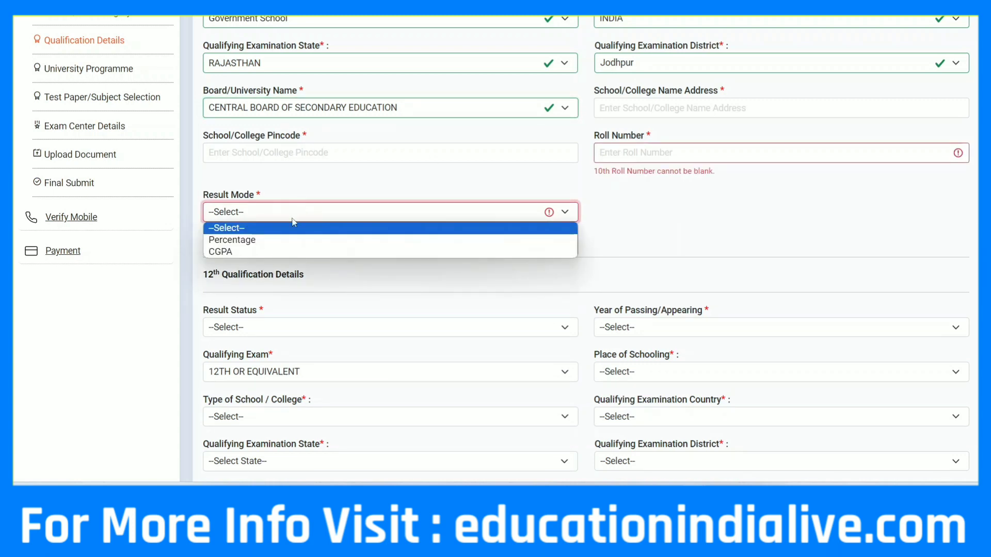
{"action": "left_click", "coordinate": [272, 240]}
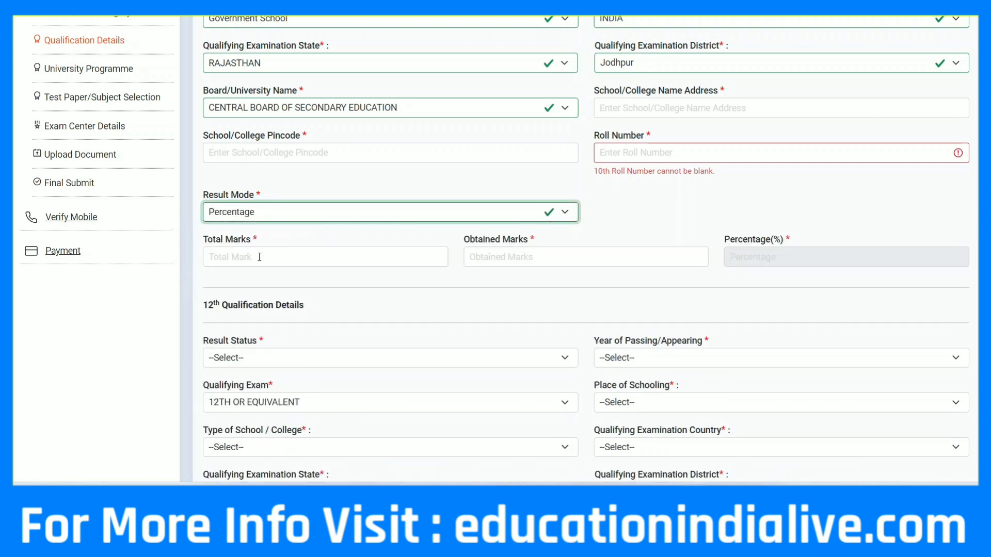
{"action": "left_click", "coordinate": [259, 257]}
{"action": "type", "text": "600"}
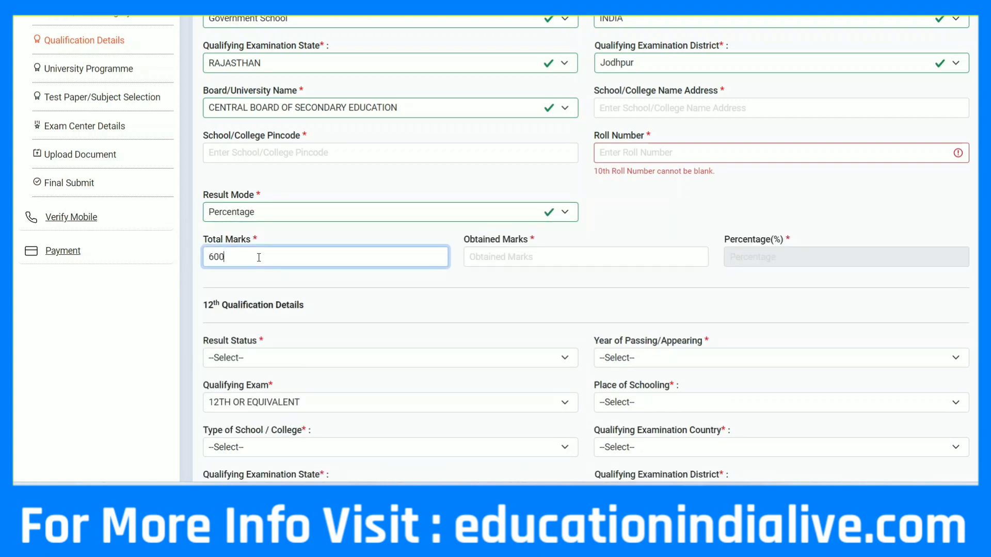
{"action": "key", "text": "Tab"}
{"action": "type", "text": "540"}
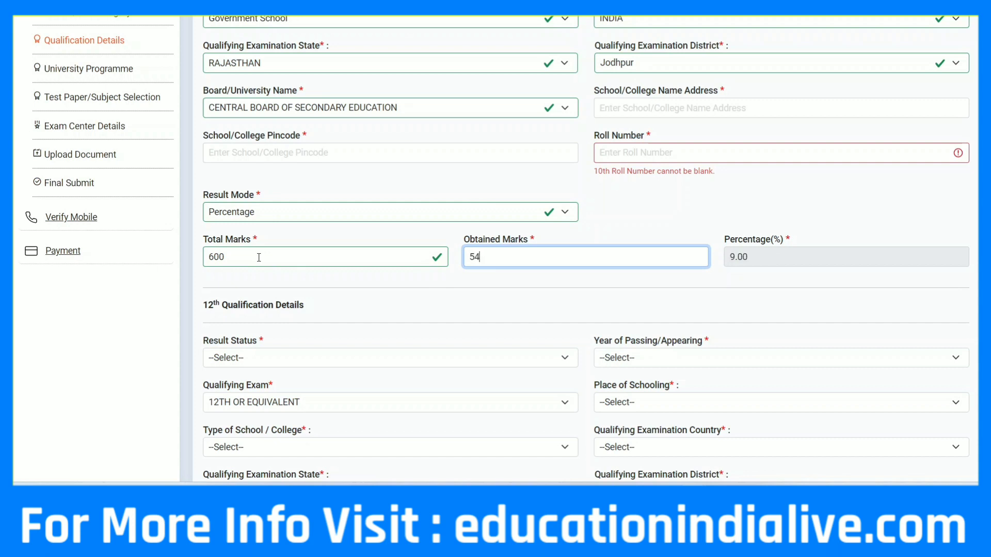
{"action": "key", "text": "Tab"}
{"action": "left_click", "coordinate": [316, 286]}
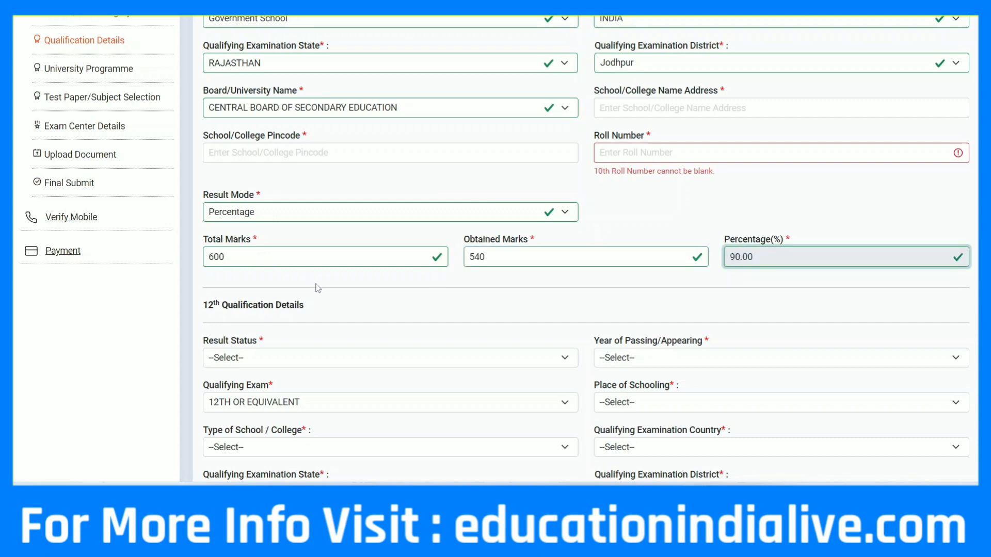
{"action": "scroll", "coordinate": [317, 287], "scroll_direction": "down", "scroll_amount": 4}
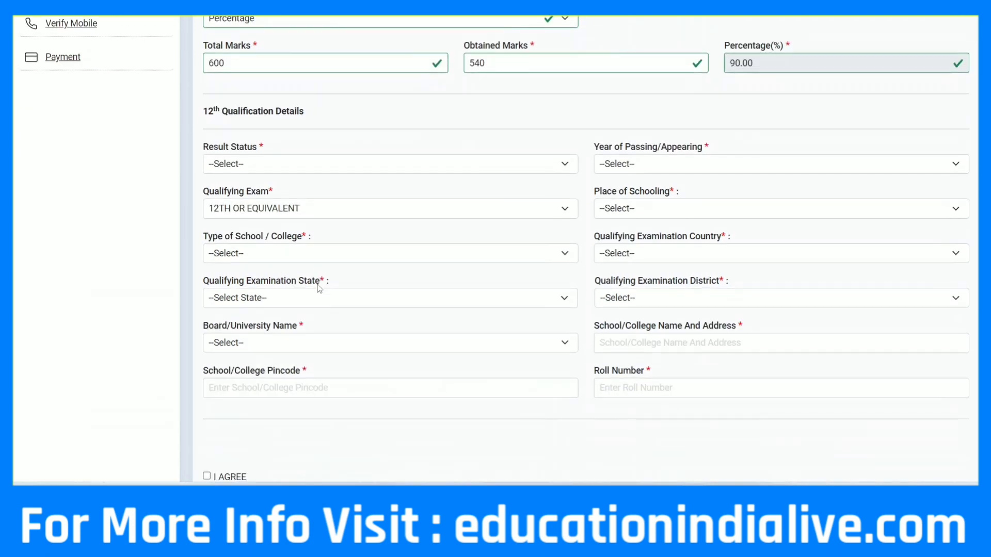
- Mark the 12th as Passed in 2022, 12TH OR EQUIVALENT, with Urban schooling
{"action": "left_click", "coordinate": [257, 171]}
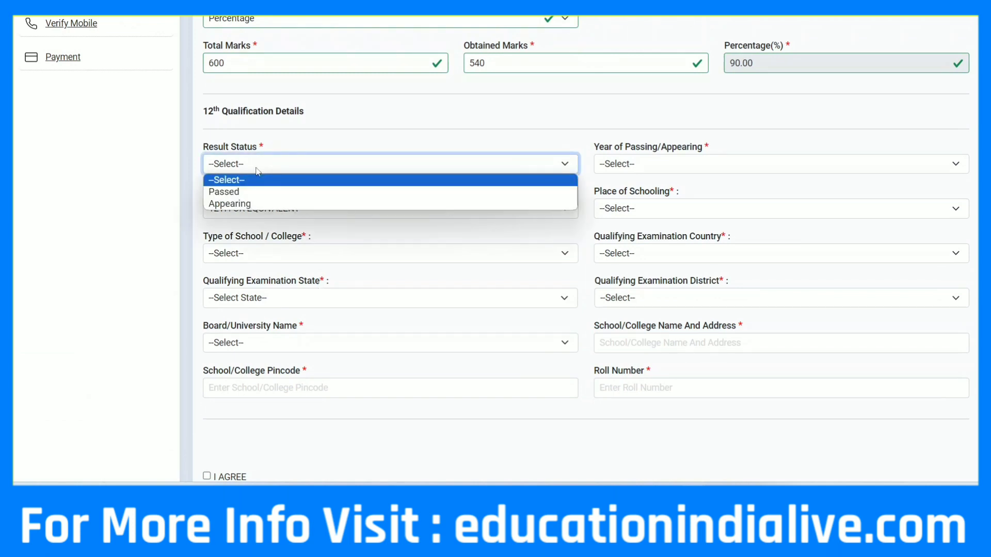
{"action": "left_click", "coordinate": [257, 195]}
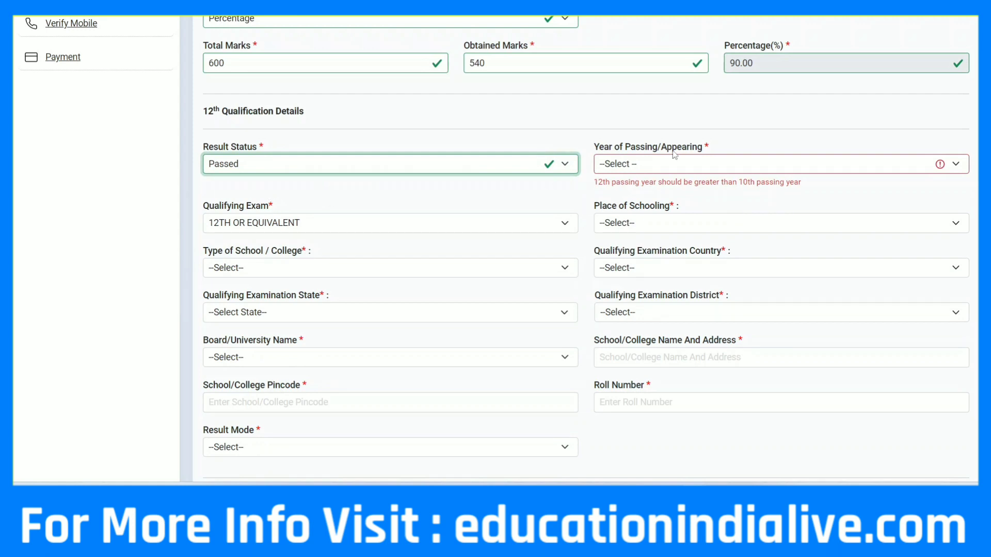
{"action": "left_click", "coordinate": [663, 163]}
{"action": "type", "text": "2022"}
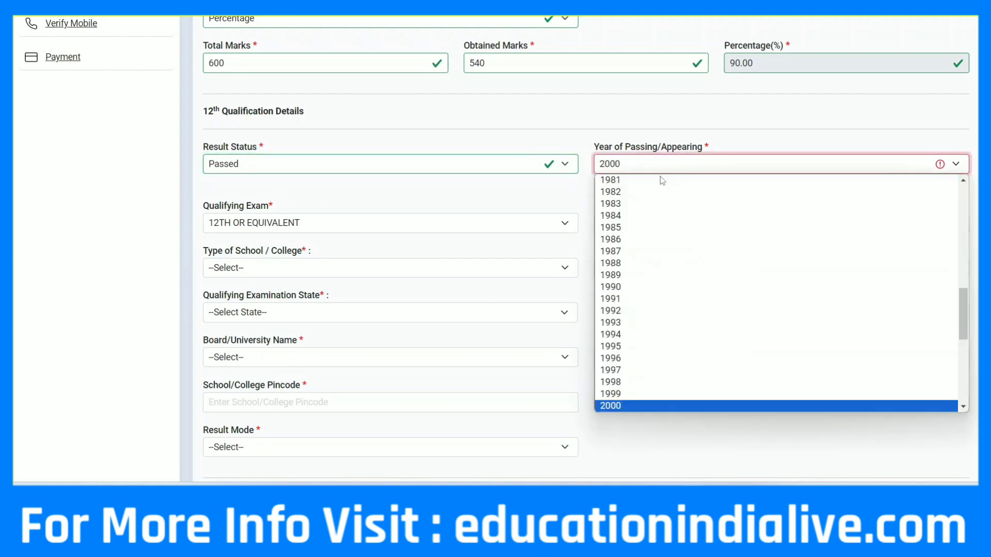
{"action": "key", "text": "Return"}
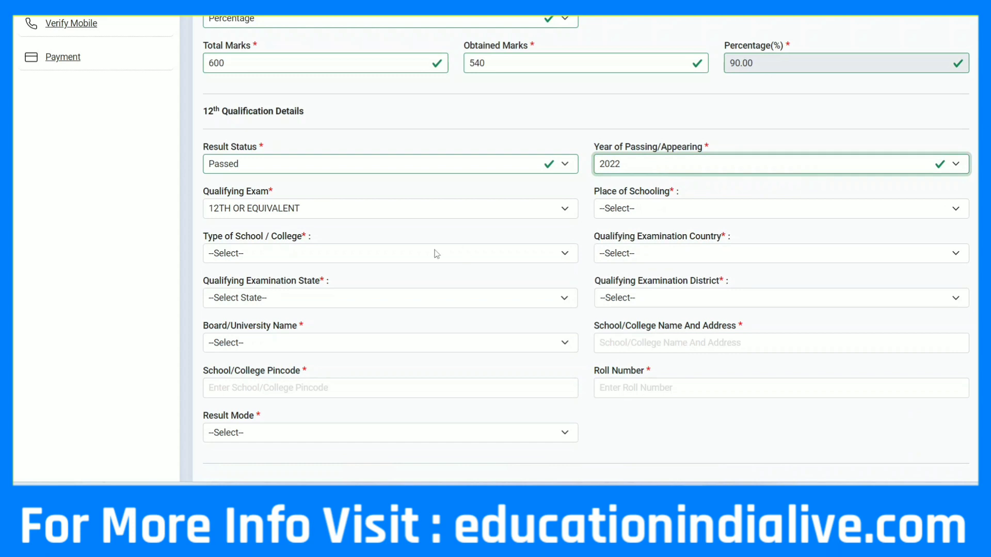
{"action": "left_click", "coordinate": [466, 213]}
{"action": "left_click", "coordinate": [466, 215]}
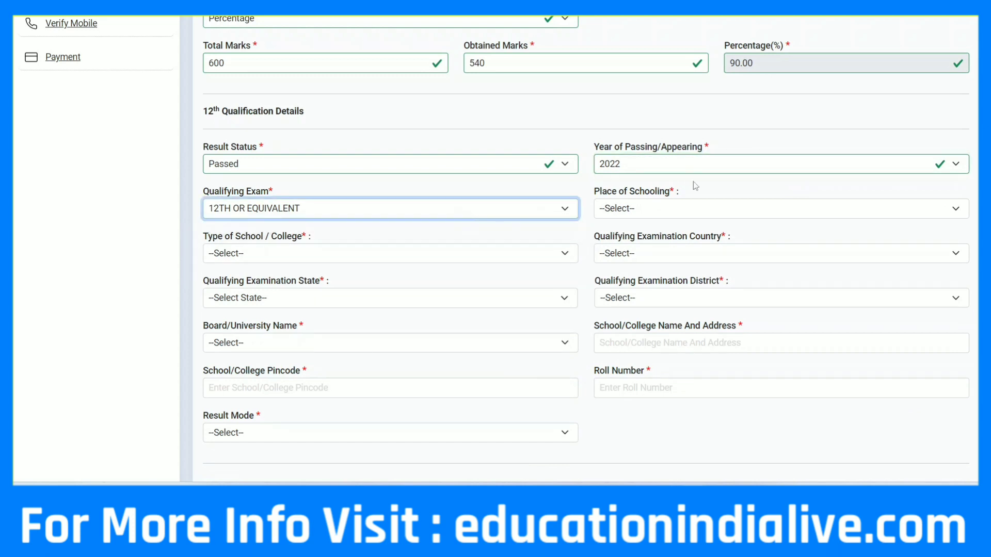
{"action": "left_click", "coordinate": [664, 212]}
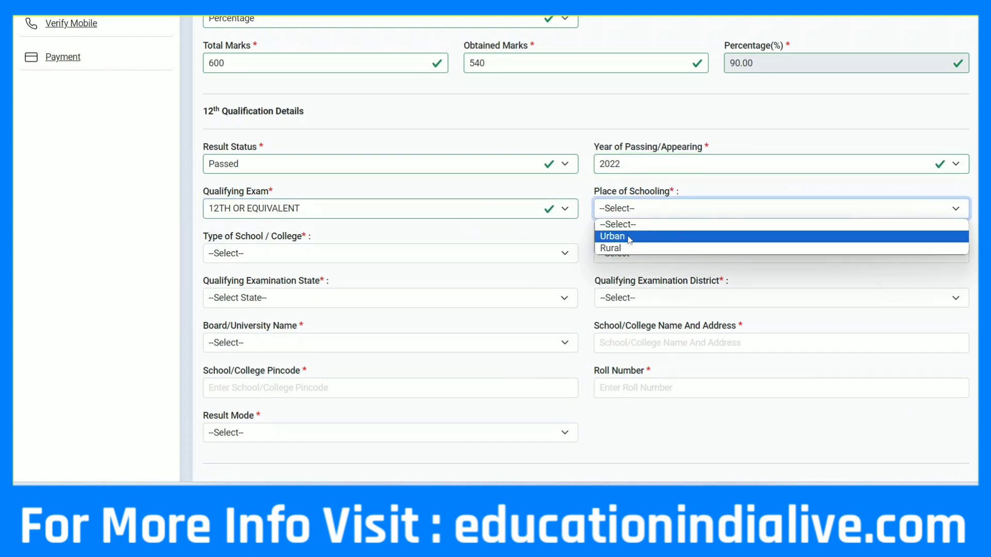
{"action": "left_click", "coordinate": [629, 239]}
{"action": "scroll", "coordinate": [365, 133], "scroll_direction": "down", "scroll_amount": 3}
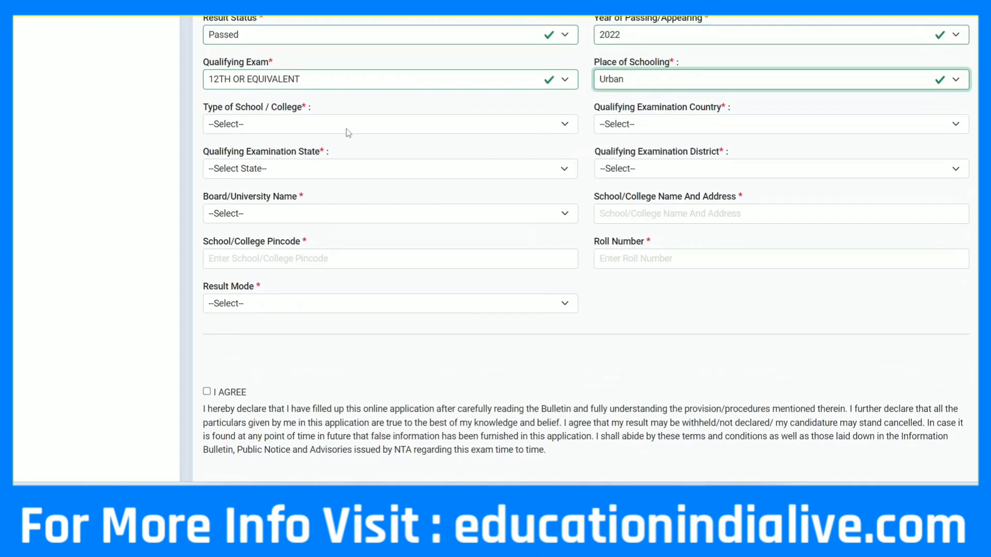
{"action": "left_click", "coordinate": [348, 129]}
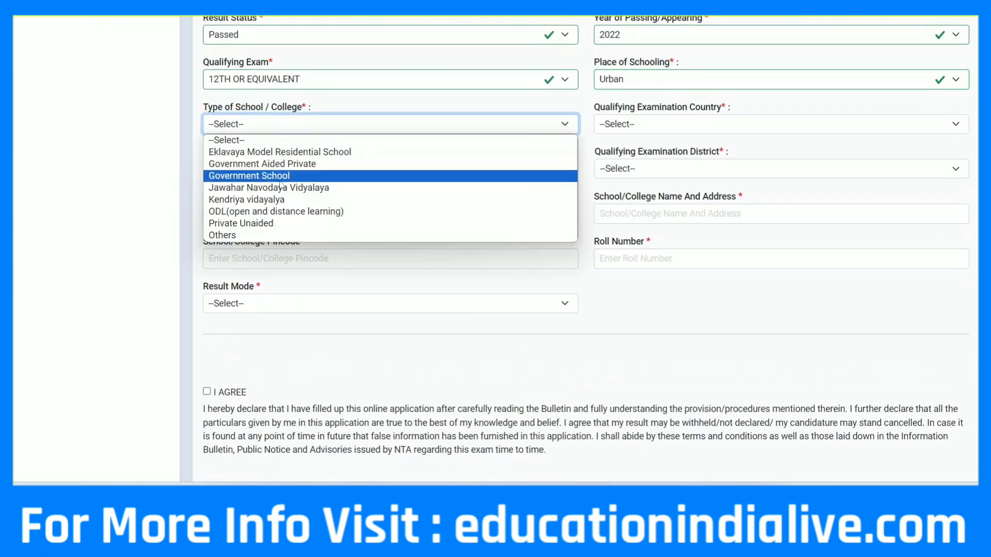
- Set the 12th examination location to INDIA, RAJASTHAN, Jodhpur, with CENTRAL BOARD OF SECONDARY EDUCATION
{"action": "left_click", "coordinate": [673, 133]}
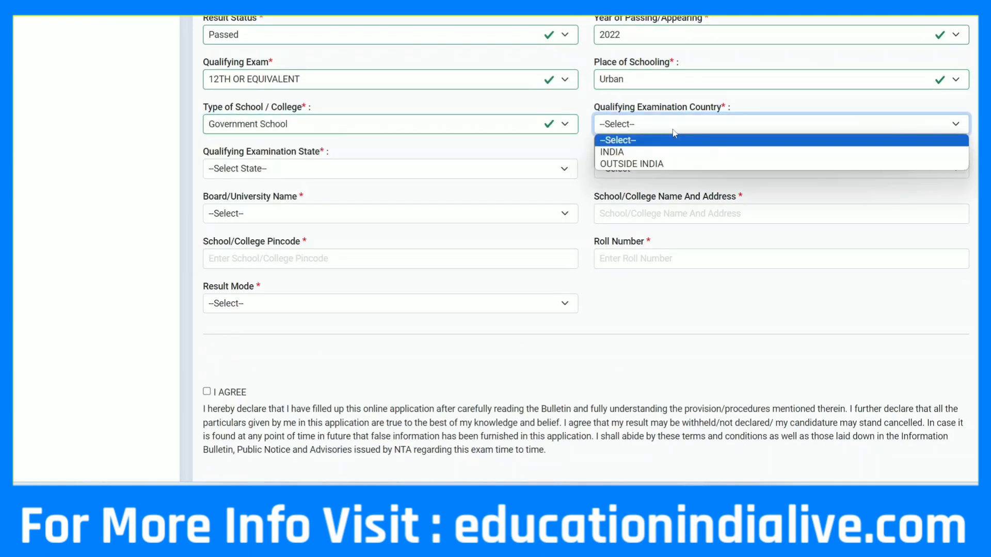
{"action": "key", "text": "Down"}
{"action": "key", "text": "Return"}
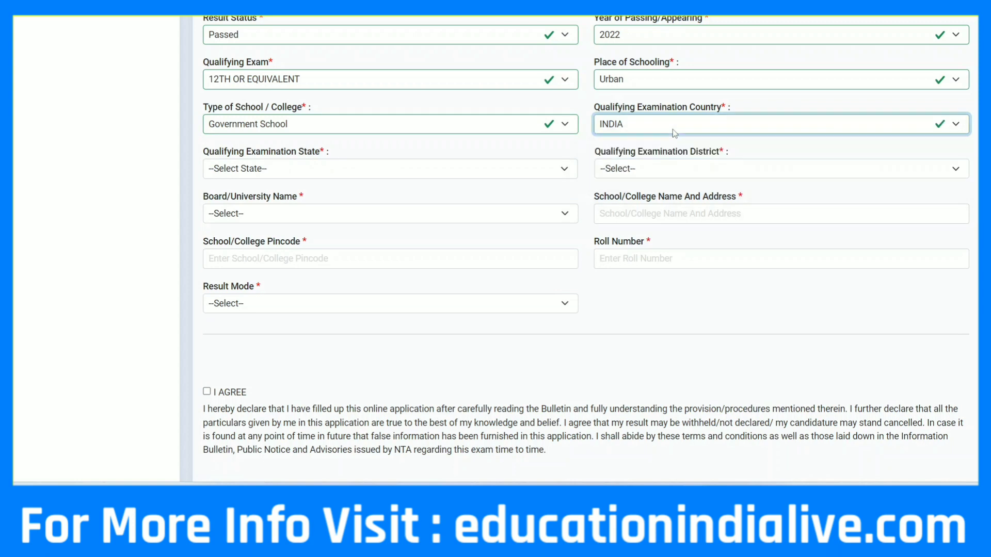
{"action": "left_click", "coordinate": [406, 175]}
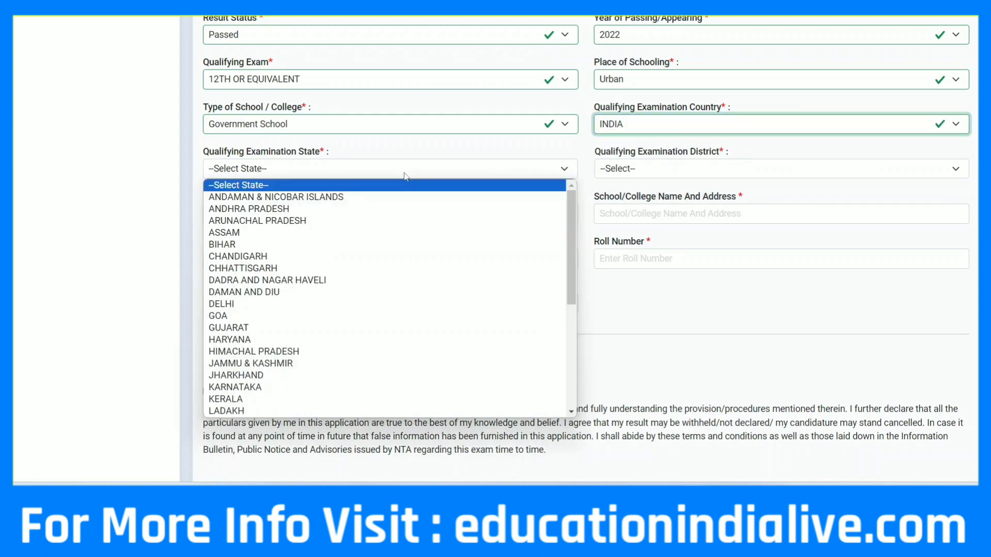
{"action": "key", "text": "r"}
{"action": "key", "text": "Return"}
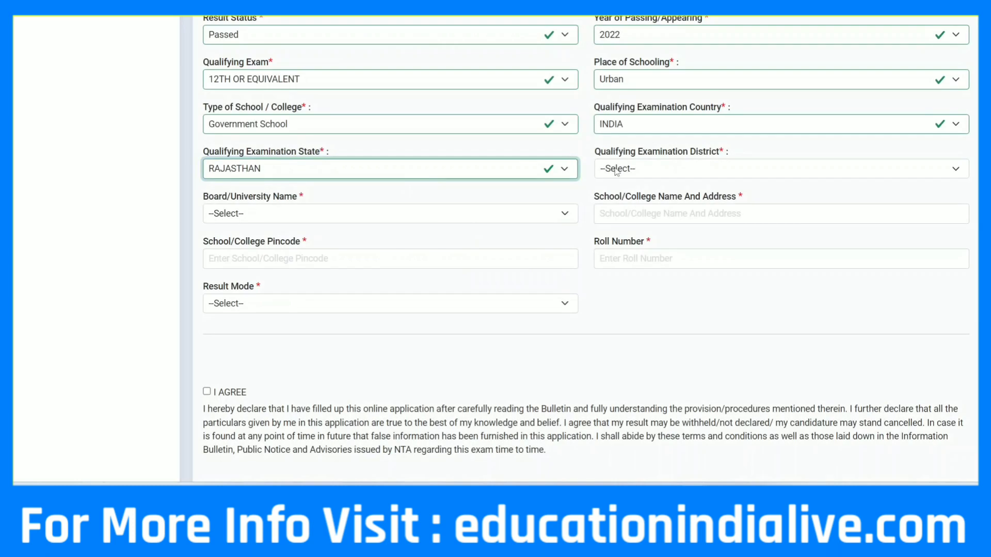
{"action": "left_click", "coordinate": [649, 168]}
{"action": "type", "text": "jo"}
{"action": "key", "text": "Return"}
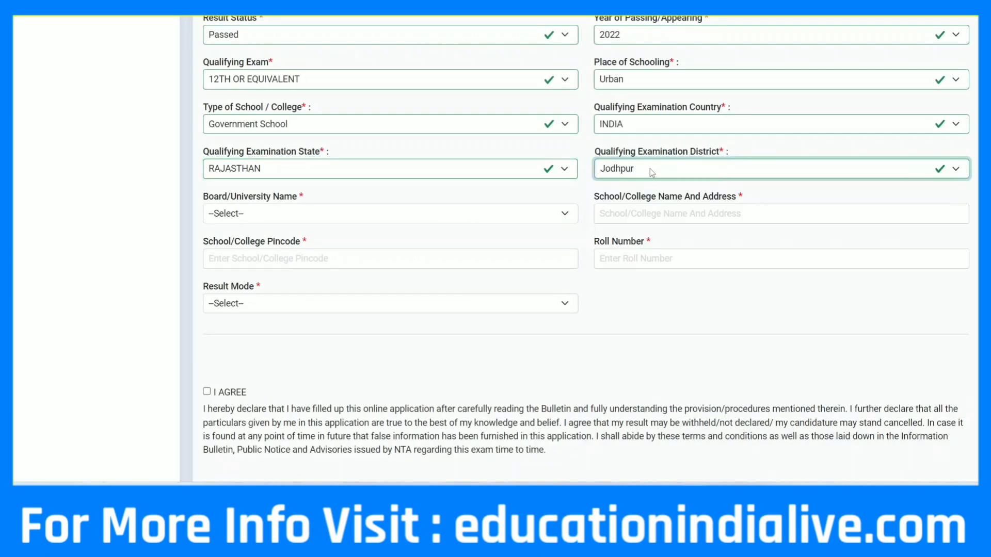
{"action": "left_click", "coordinate": [390, 217]}
{"action": "type", "text": "ce"}
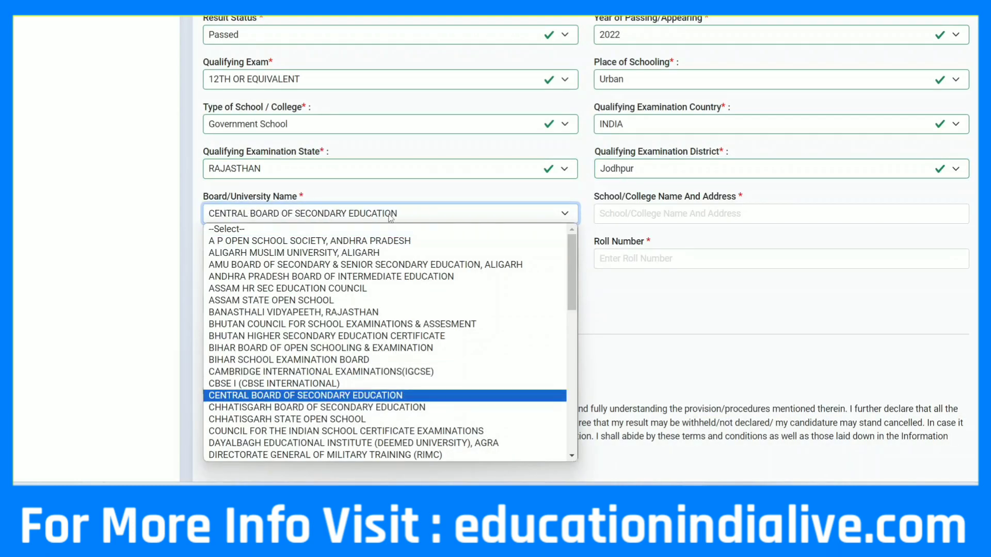
{"action": "key", "text": "Return"}
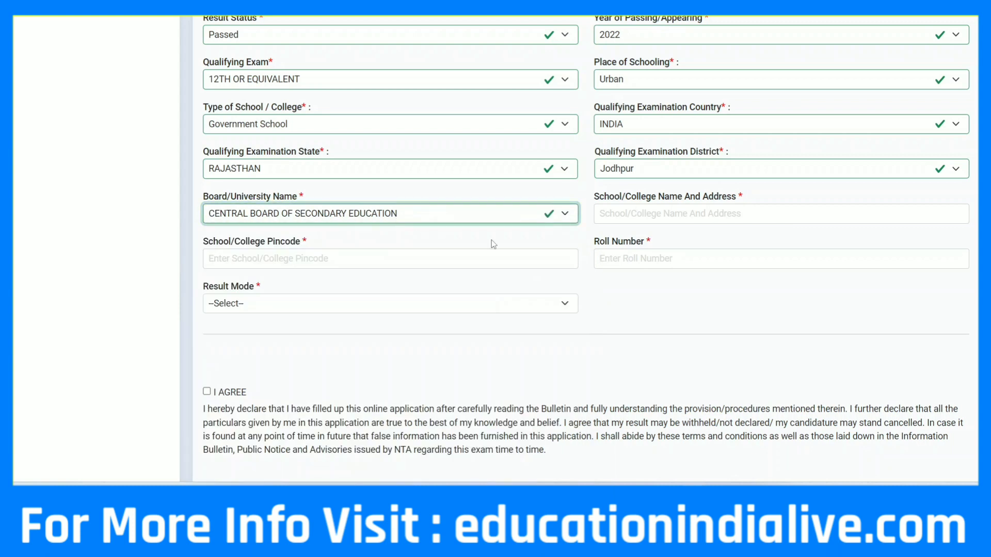
- Enter Percentage mode with 600 total and 520 obtained marks, agree to the declaration and save
{"action": "scroll", "coordinate": [511, 233], "scroll_direction": "down", "scroll_amount": 1}
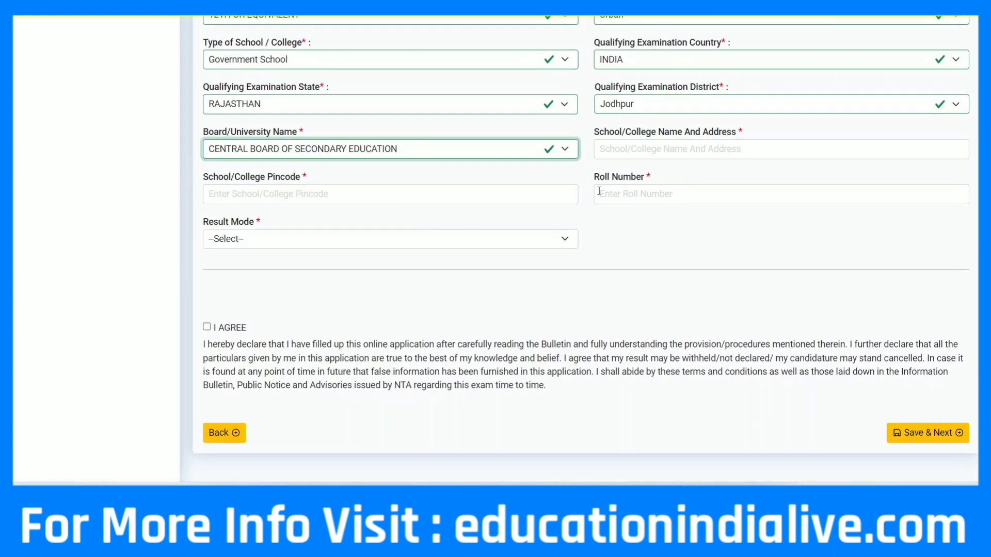
{"action": "left_click", "coordinate": [423, 240]}
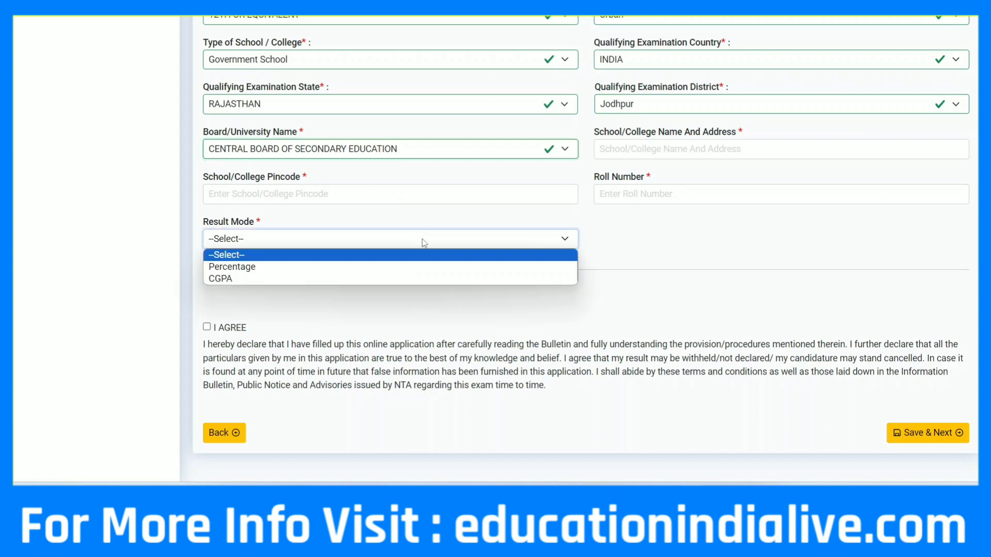
{"action": "left_click", "coordinate": [312, 266]}
{"action": "scroll", "coordinate": [309, 258], "scroll_direction": "down", "scroll_amount": 1}
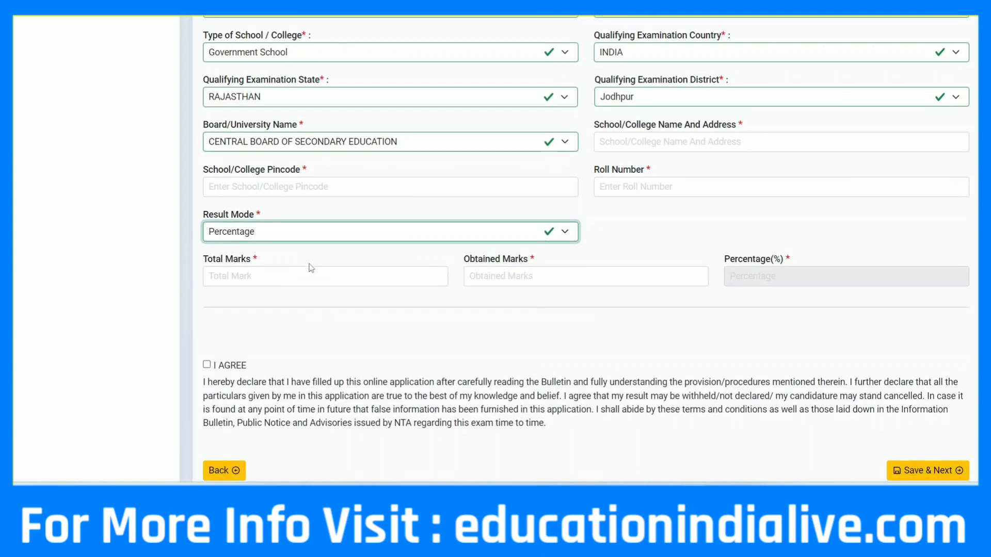
{"action": "left_click", "coordinate": [298, 234]}
{"action": "type", "text": "60"}
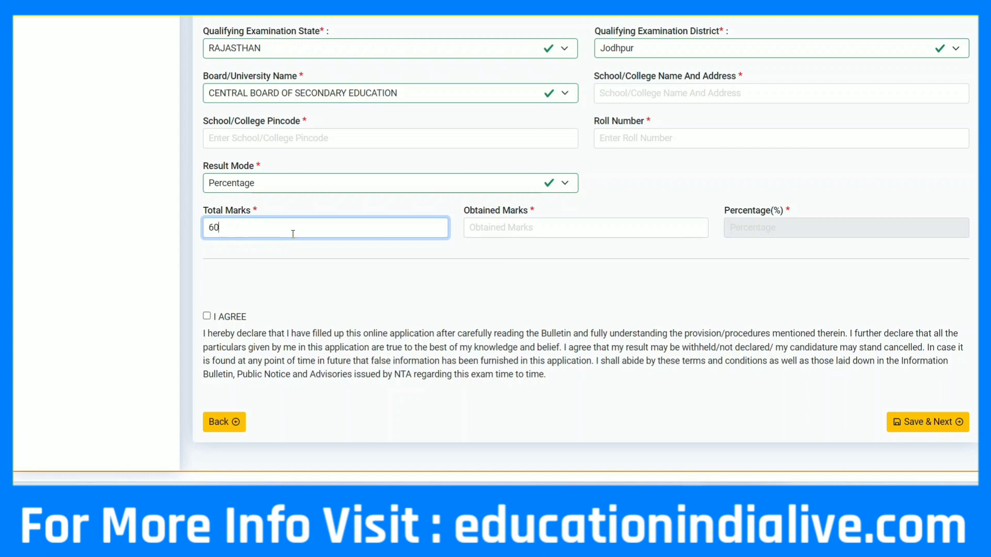
{"action": "type", "text": "05"}
{"action": "left_click", "coordinate": [599, 228]}
{"action": "type", "text": "628"}
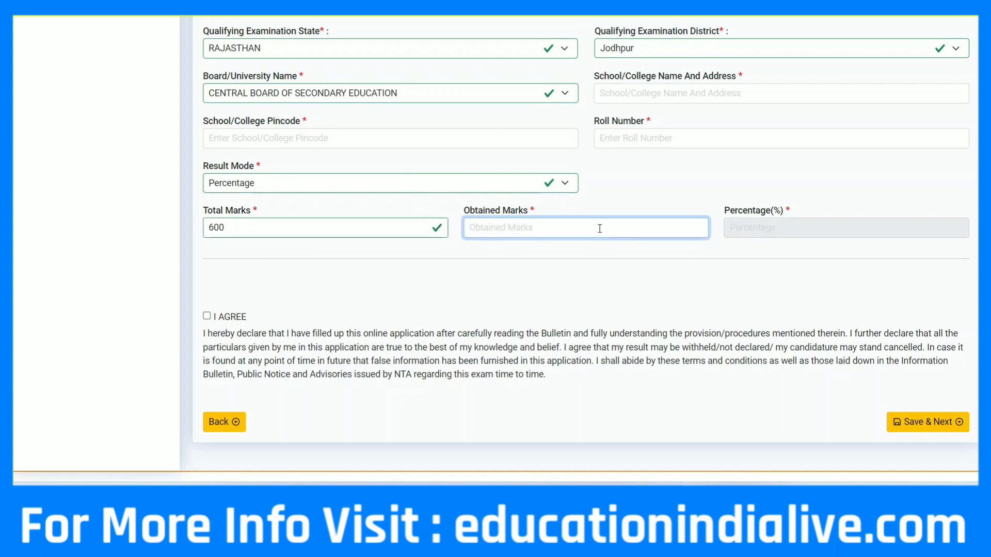
{"action": "type", "text": "520"}
{"action": "left_click", "coordinate": [206, 315]}
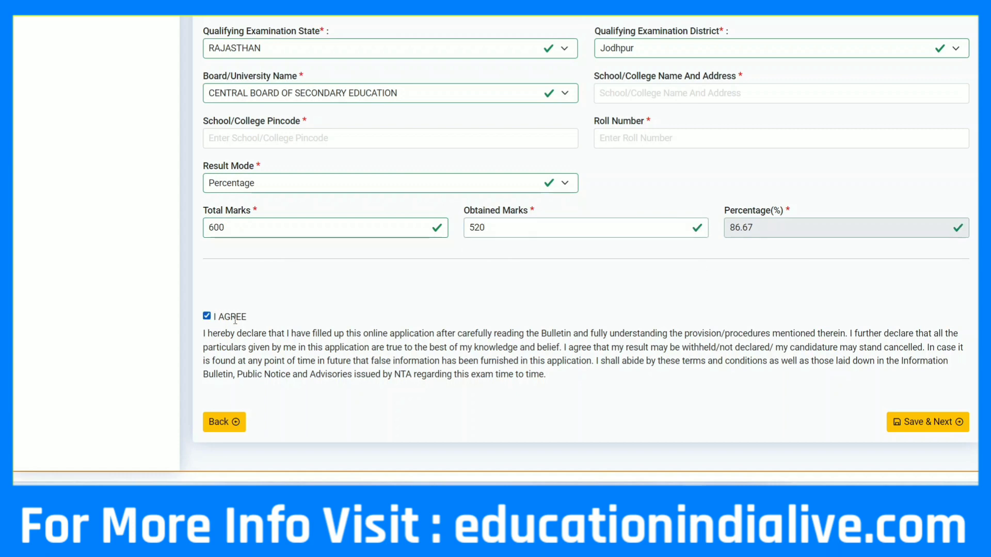
{"action": "left_click", "coordinate": [922, 426]}
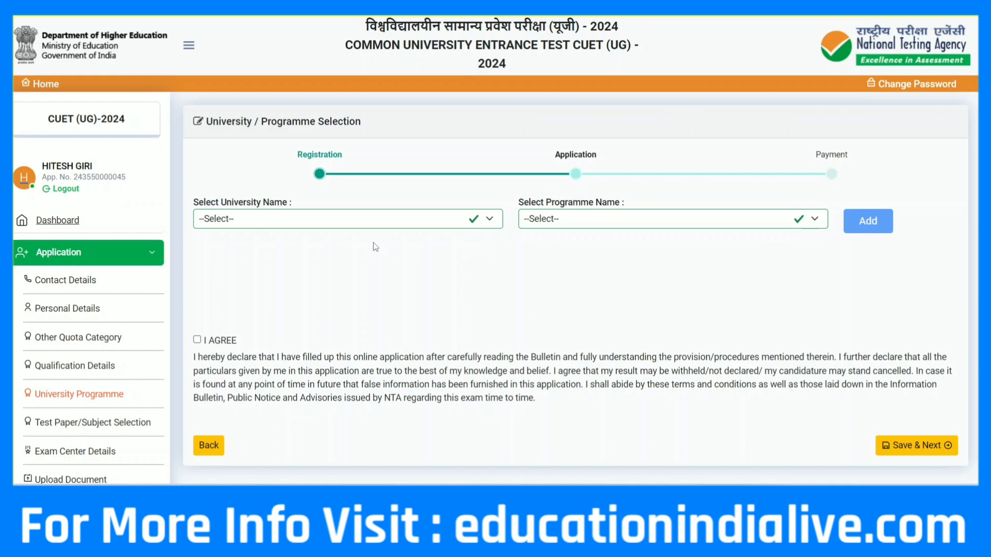
- Add UNIVERSITY OF ALLAHABAD with the B.Sc. (Biology) programme
{"action": "left_click", "coordinate": [347, 225]}
{"action": "scroll", "coordinate": [343, 336], "scroll_direction": "down", "scroll_amount": 8}
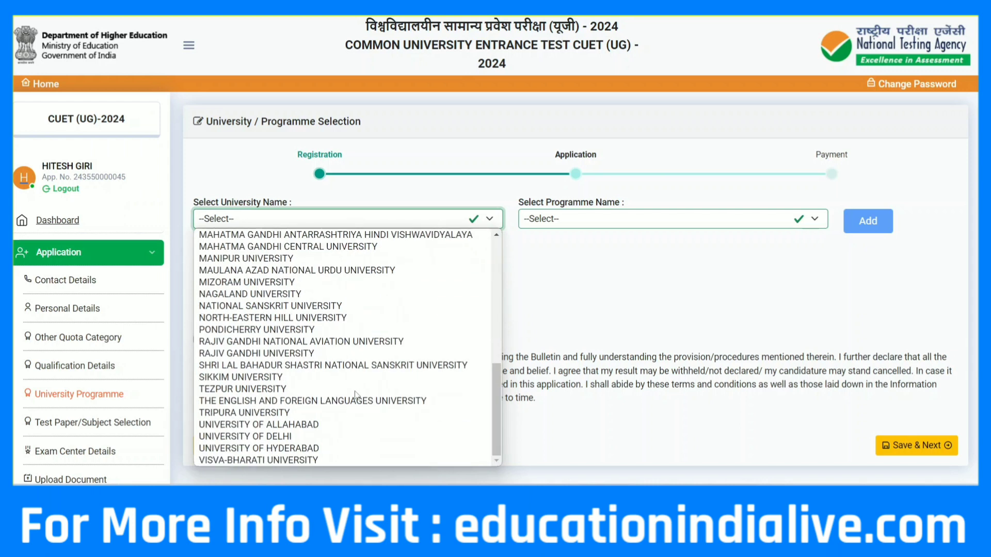
{"action": "left_click", "coordinate": [341, 424]}
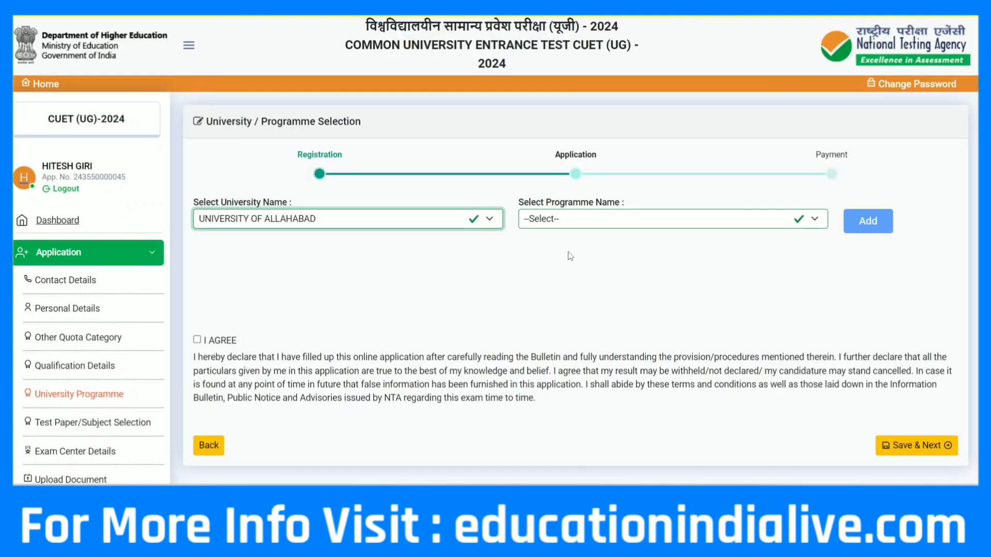
{"action": "left_click", "coordinate": [540, 221]}
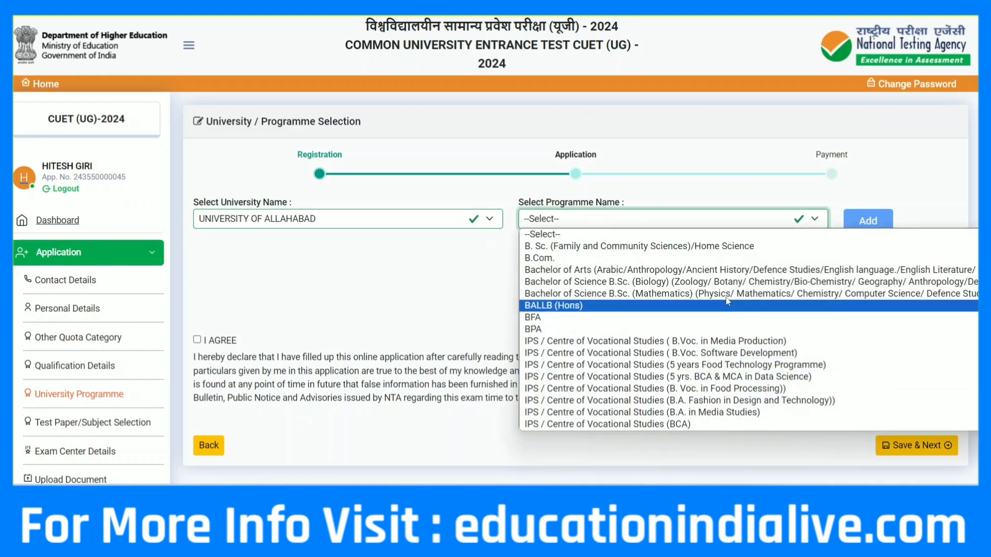
{"action": "left_click", "coordinate": [698, 282]}
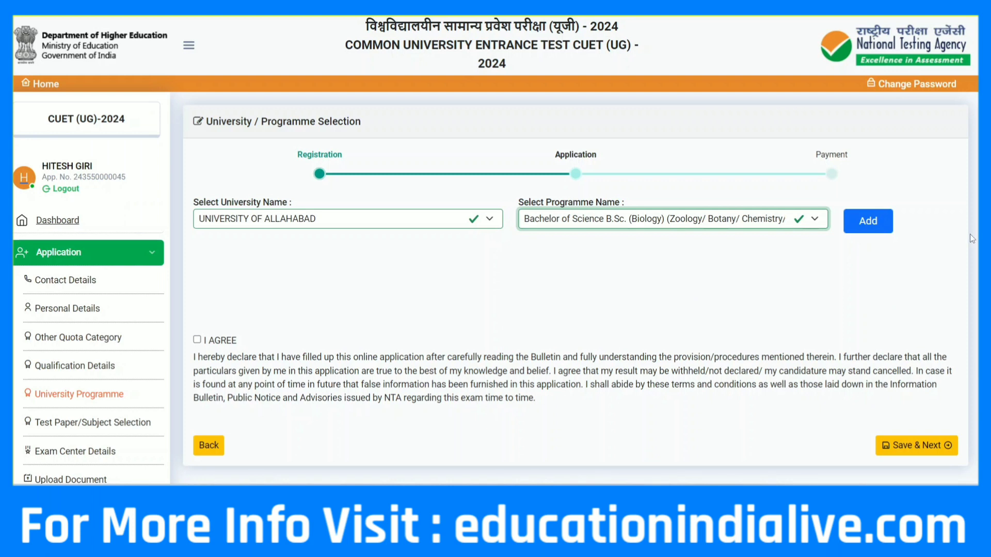
{"action": "left_click", "coordinate": [872, 226]}
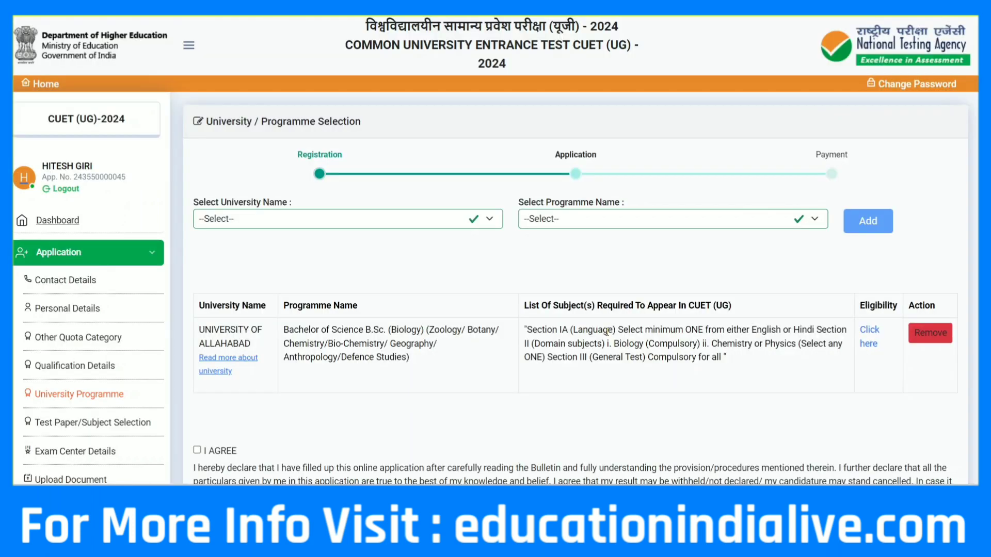
- Browse UNIVERSITY OF DELHI programmes without adding one, then agree to the declaration
{"action": "left_click", "coordinate": [435, 226]}
{"action": "scroll", "coordinate": [371, 403], "scroll_direction": "down", "scroll_amount": 10}
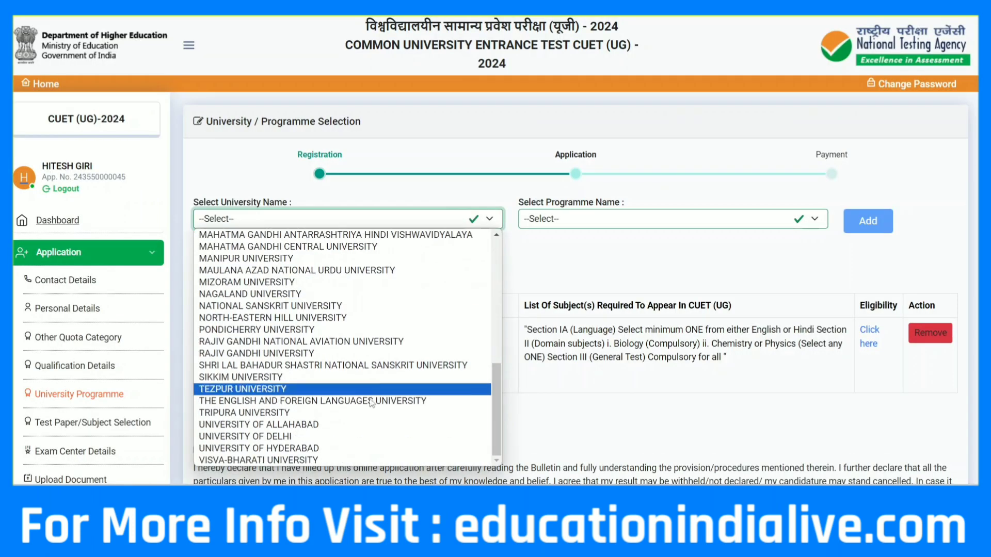
{"action": "left_click", "coordinate": [361, 436]}
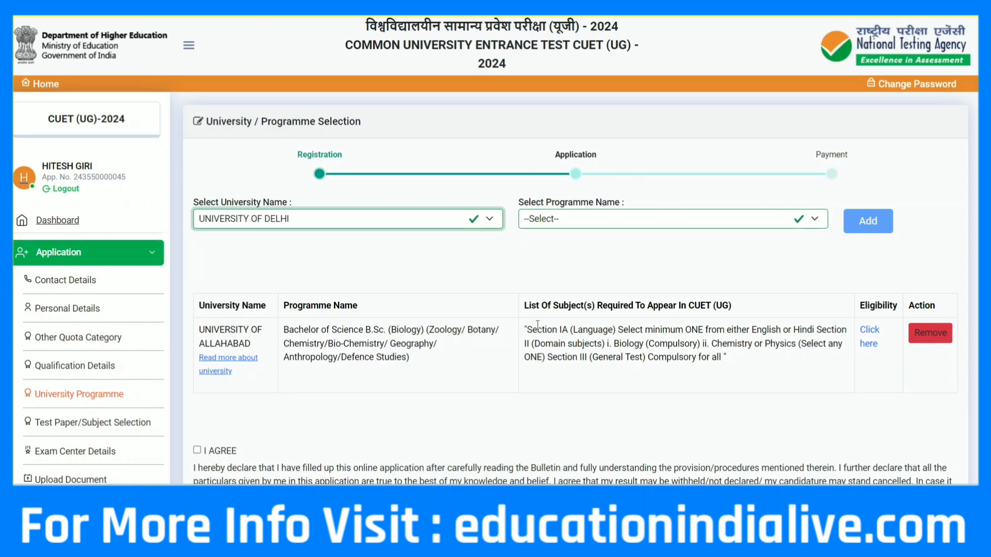
{"action": "left_click", "coordinate": [568, 223]}
{"action": "scroll", "coordinate": [630, 394], "scroll_direction": "down", "scroll_amount": 5}
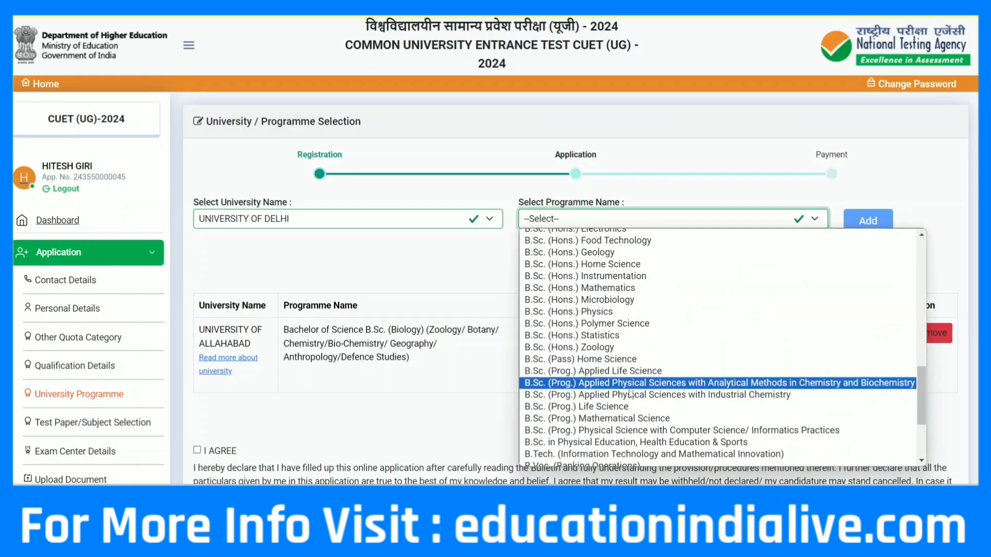
{"action": "scroll", "coordinate": [630, 393], "scroll_direction": "down", "scroll_amount": 3}
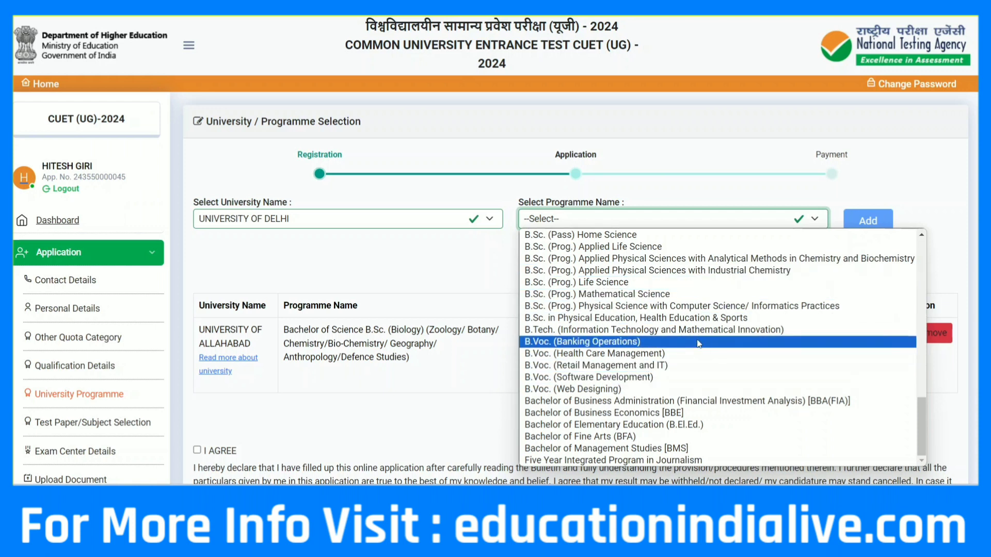
{"action": "scroll", "coordinate": [701, 330], "scroll_direction": "up", "scroll_amount": 4}
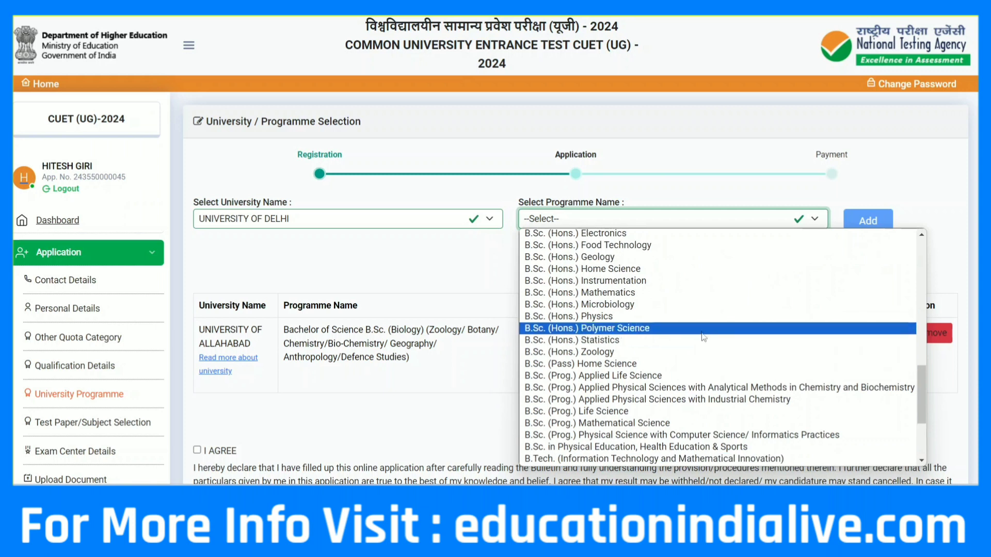
{"action": "left_click", "coordinate": [950, 214]}
{"action": "scroll", "coordinate": [701, 373], "scroll_direction": "down", "scroll_amount": 3}
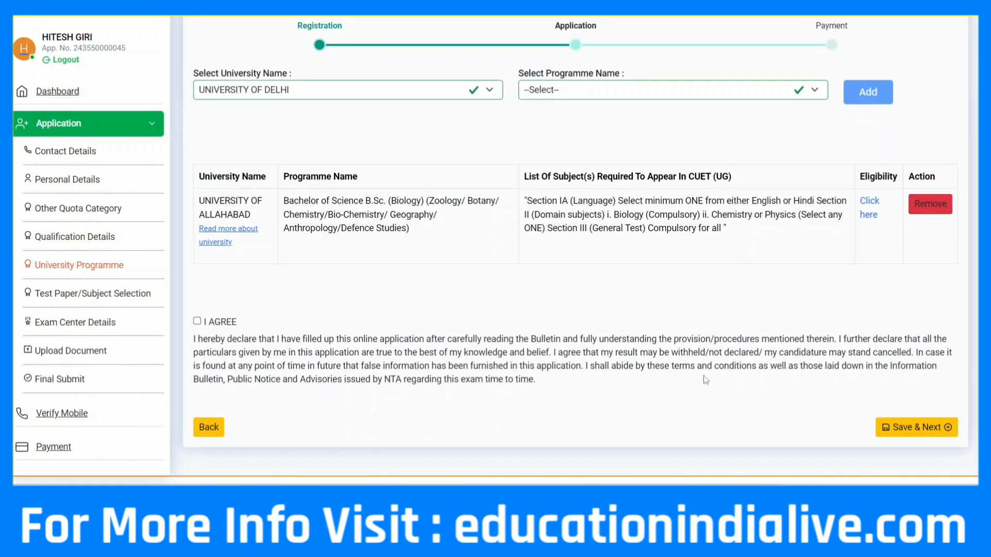
{"action": "scroll", "coordinate": [704, 376], "scroll_direction": "down", "scroll_amount": 1}
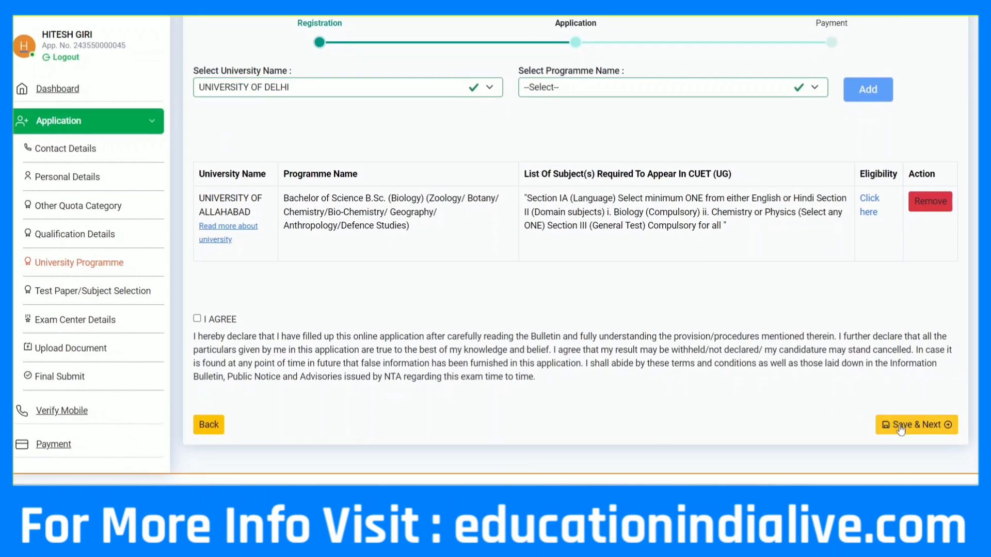
{"action": "left_click", "coordinate": [198, 319]}
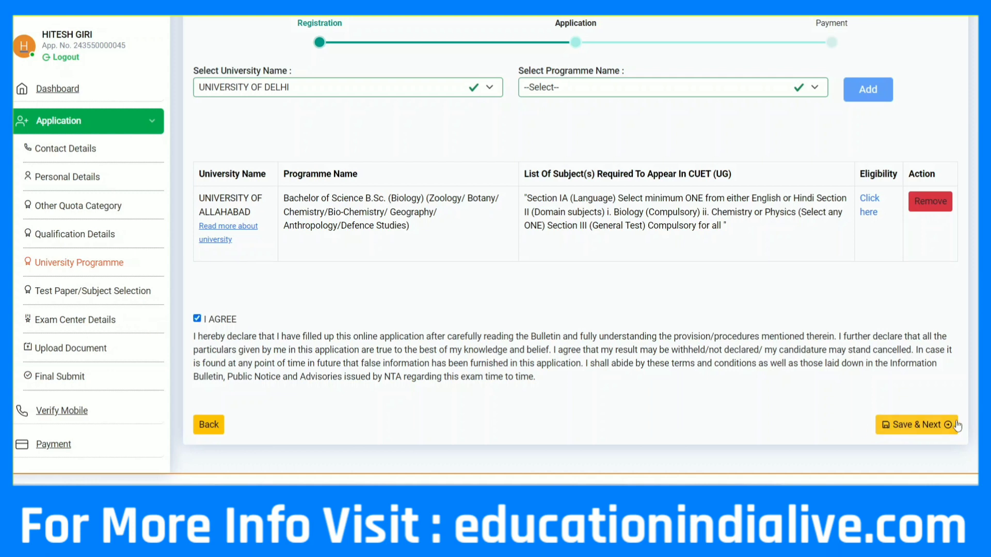
- Save the programme selection and highlight '06 Test papers' in the bulletin's Scheme of Examination
{"action": "left_click", "coordinate": [919, 430]}
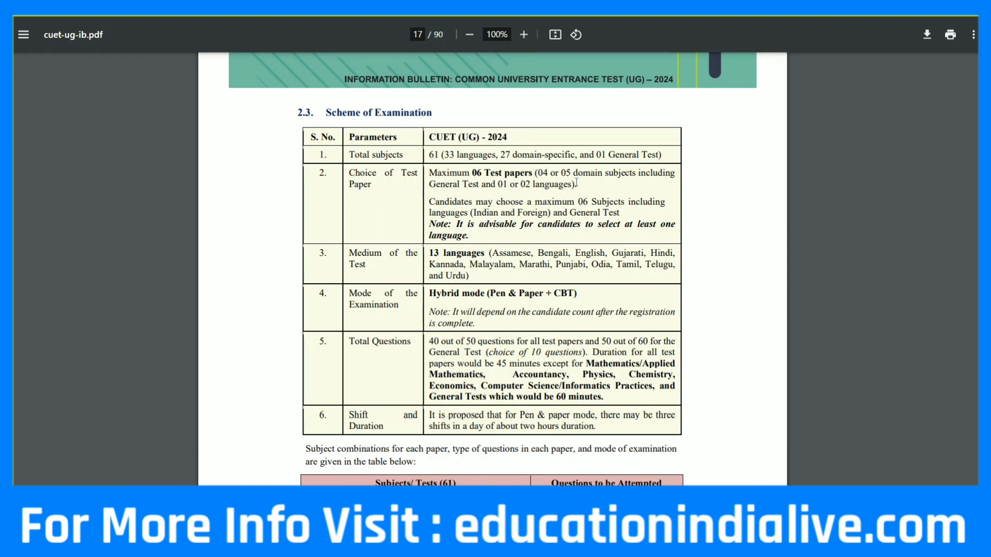
{"action": "left_click_drag", "start_coordinate": [474, 176], "coordinate": [530, 176]}
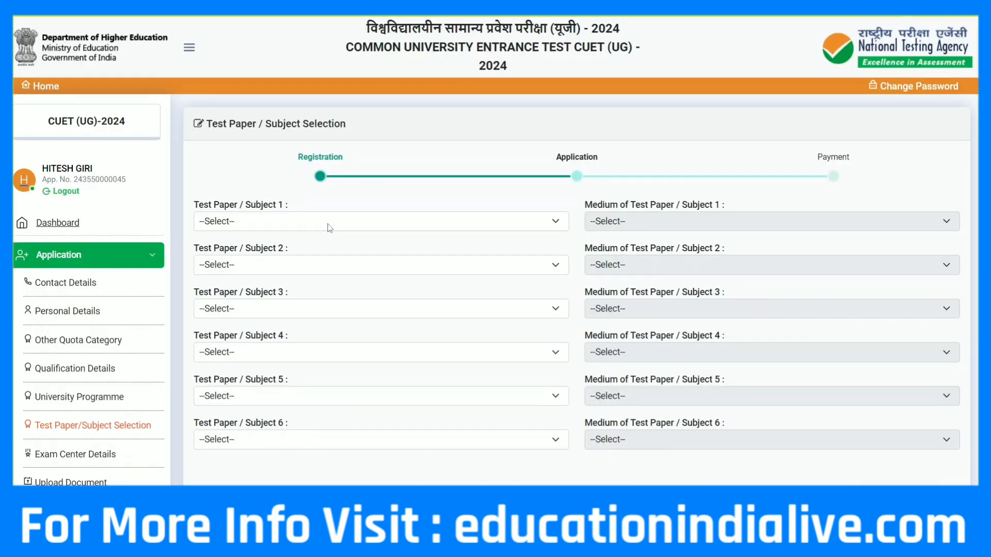
- Choose General Test (501) as Subject 1 with English as its medium
{"action": "left_click", "coordinate": [330, 223]}
{"action": "scroll", "coordinate": [332, 349], "scroll_direction": "down", "scroll_amount": 10}
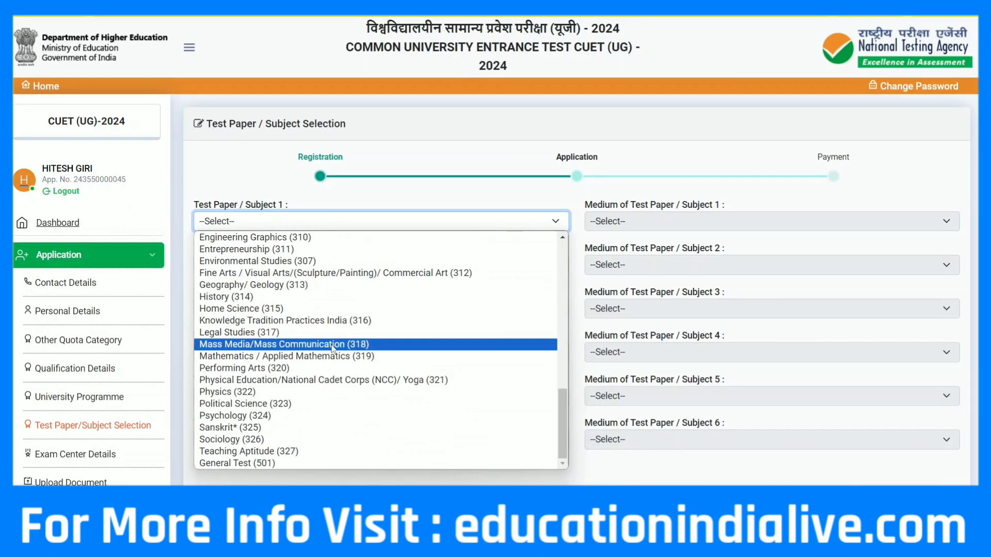
{"action": "left_click", "coordinate": [271, 463]}
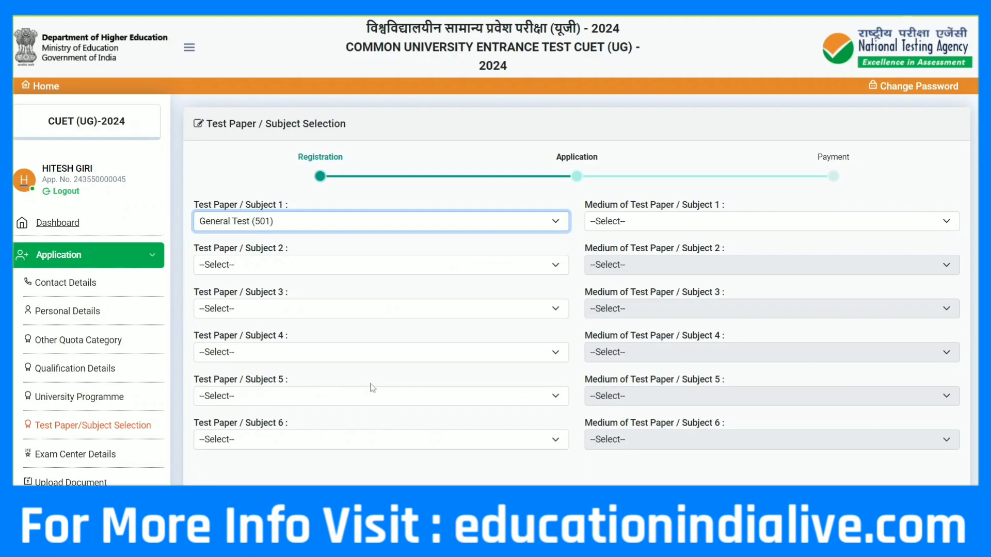
{"action": "left_click", "coordinate": [624, 223]}
{"action": "left_click", "coordinate": [618, 262]}
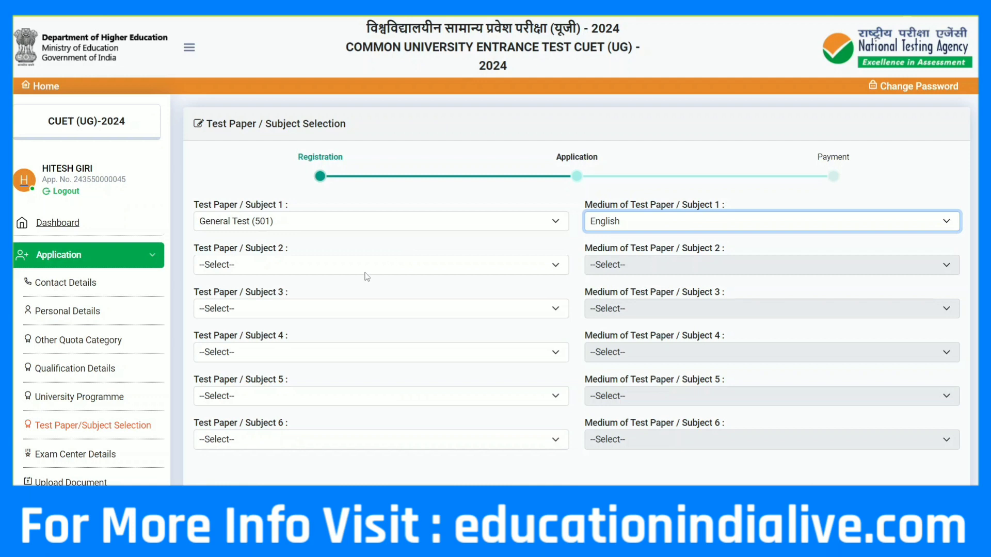
- Set Hindi (102) as Subject 2 and English (101) as Subject 3
{"action": "left_click", "coordinate": [345, 268]}
{"action": "key", "text": "h"}
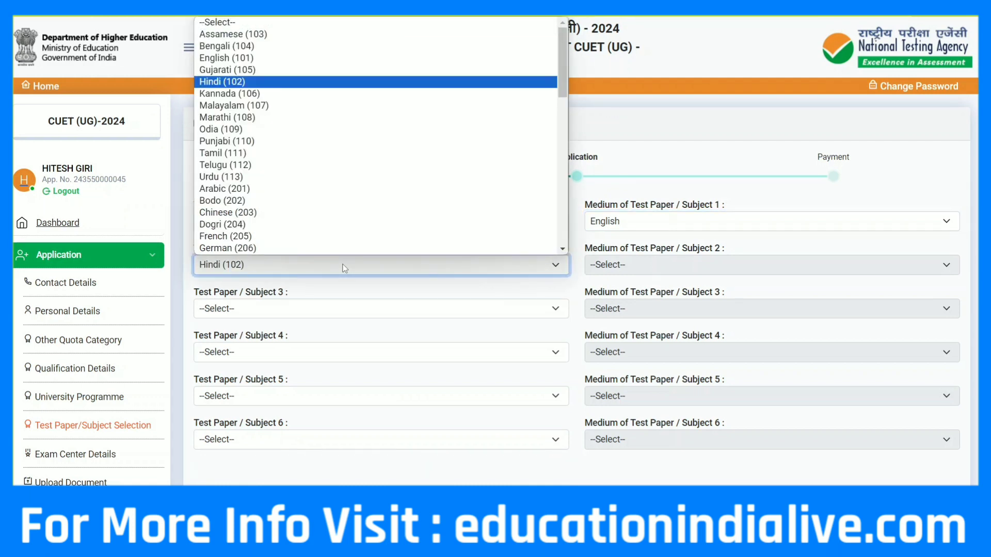
{"action": "key", "text": "Return"}
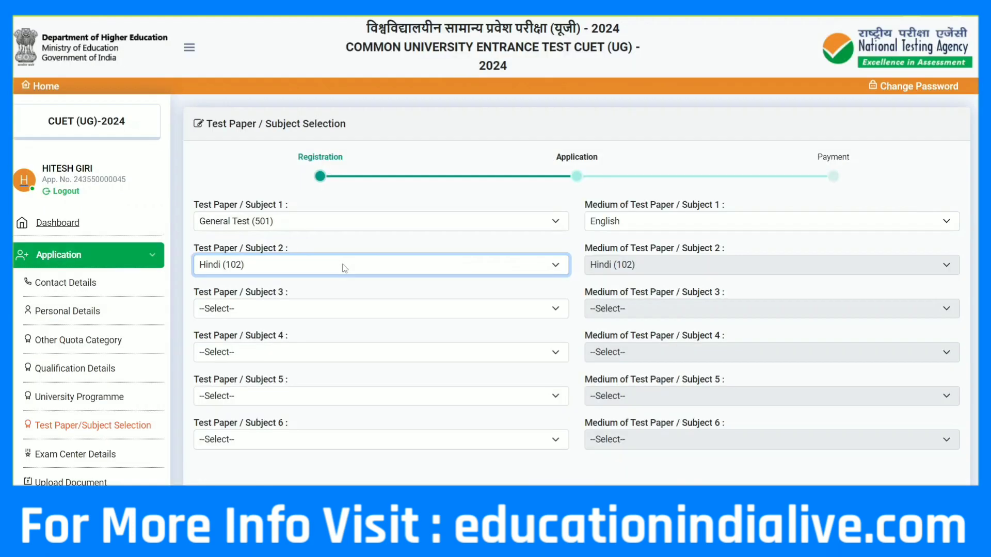
{"action": "scroll", "coordinate": [646, 276], "scroll_direction": "down", "scroll_amount": 1}
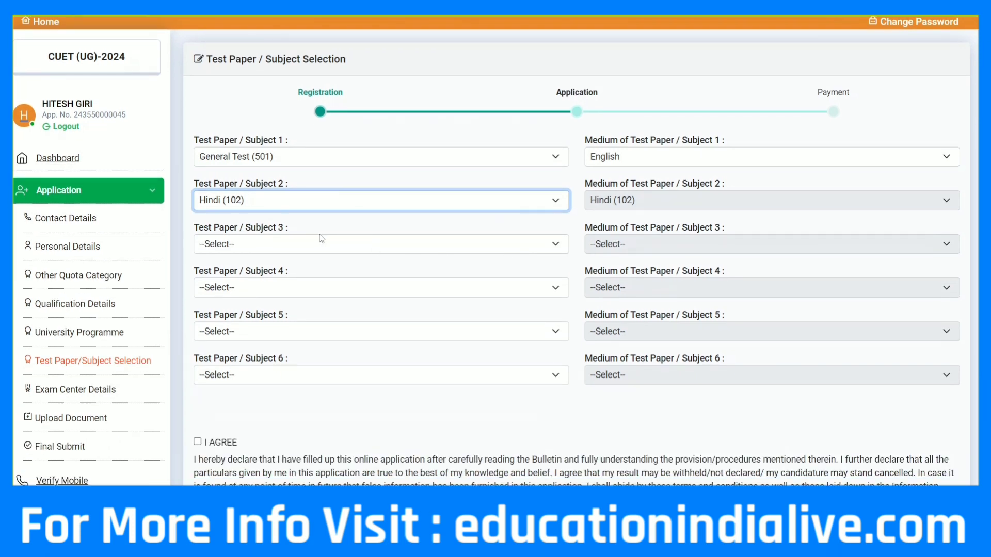
{"action": "left_click", "coordinate": [319, 239]}
{"action": "key", "text": "e"}
{"action": "key", "text": "e"}
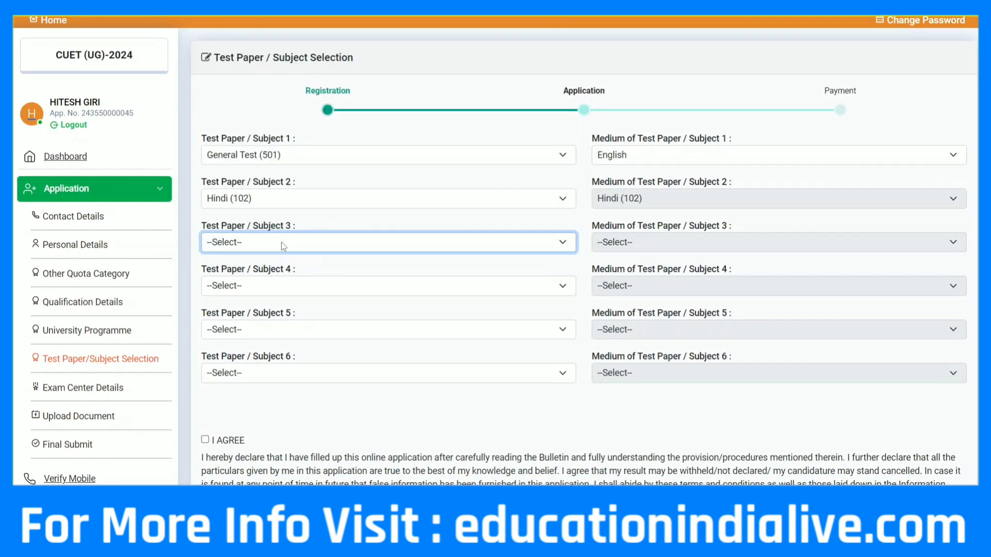
{"action": "left_click", "coordinate": [284, 245]}
{"action": "scroll", "coordinate": [310, 142], "scroll_direction": "down", "scroll_amount": 1}
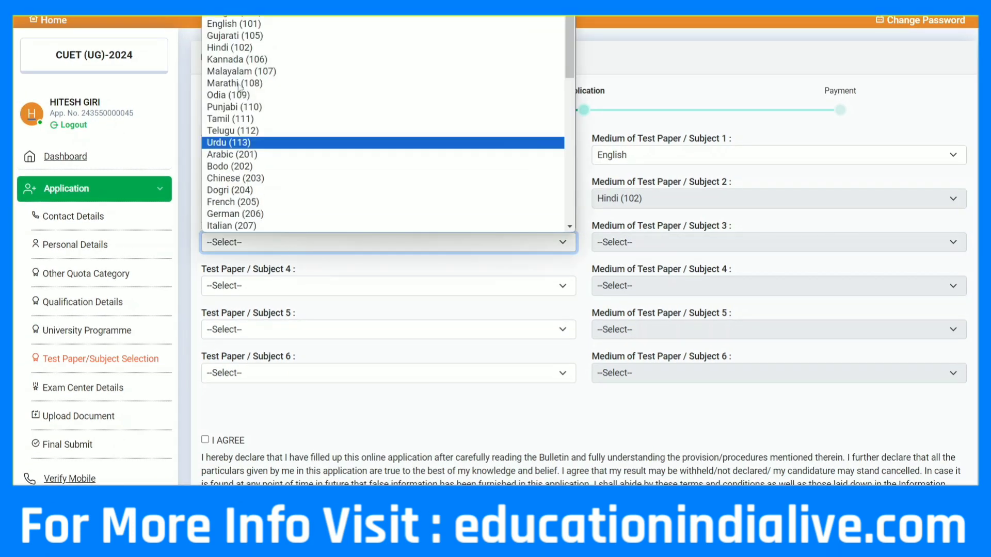
{"action": "left_click", "coordinate": [229, 25]}
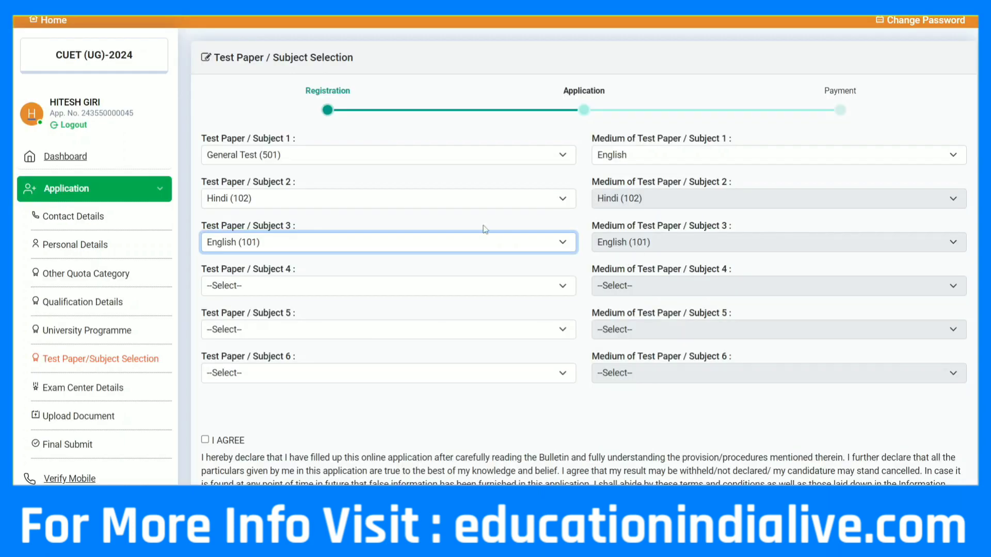
- Try Bodo (202) for the fourth subject, then clear it back to unselected
{"action": "scroll", "coordinate": [485, 229], "scroll_direction": "down", "scroll_amount": 1}
{"action": "left_click", "coordinate": [341, 222]}
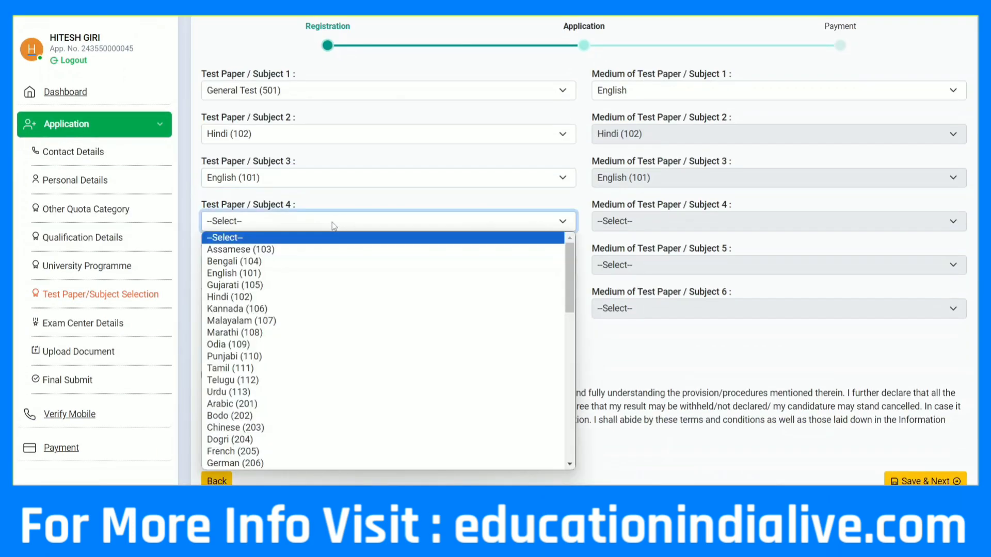
{"action": "scroll", "coordinate": [324, 323], "scroll_direction": "down", "scroll_amount": 10}
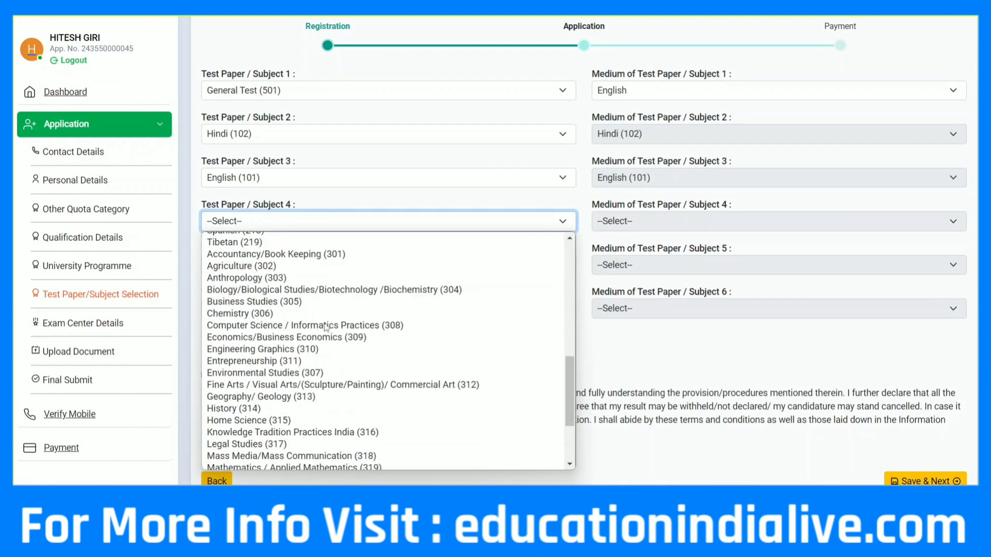
{"action": "key", "text": "n"}
{"action": "key", "text": "b"}
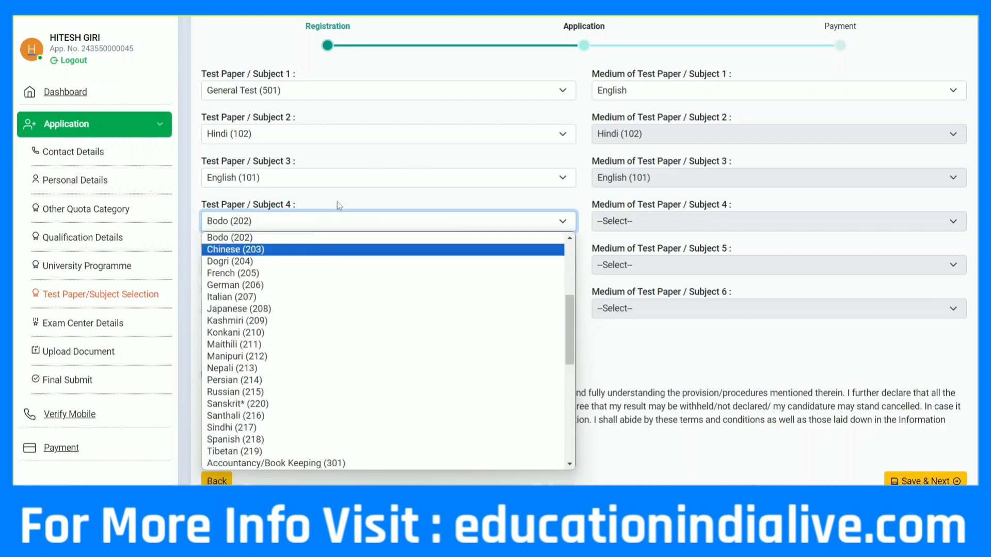
{"action": "left_click", "coordinate": [318, 221]}
{"action": "left_click", "coordinate": [283, 222]}
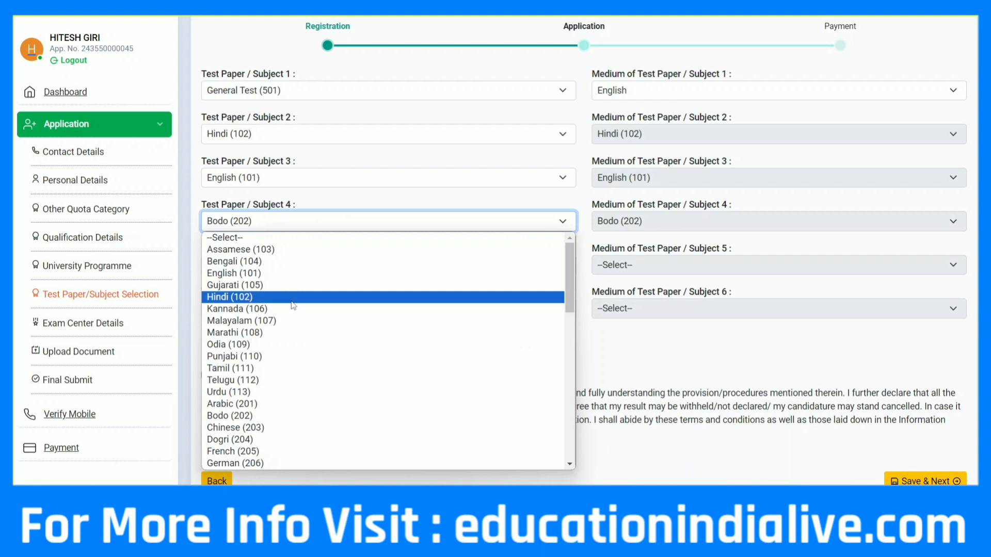
{"action": "left_click", "coordinate": [232, 236]}
{"action": "left_click", "coordinate": [261, 222]}
{"action": "scroll", "coordinate": [279, 403], "scroll_direction": "down", "scroll_amount": 8}
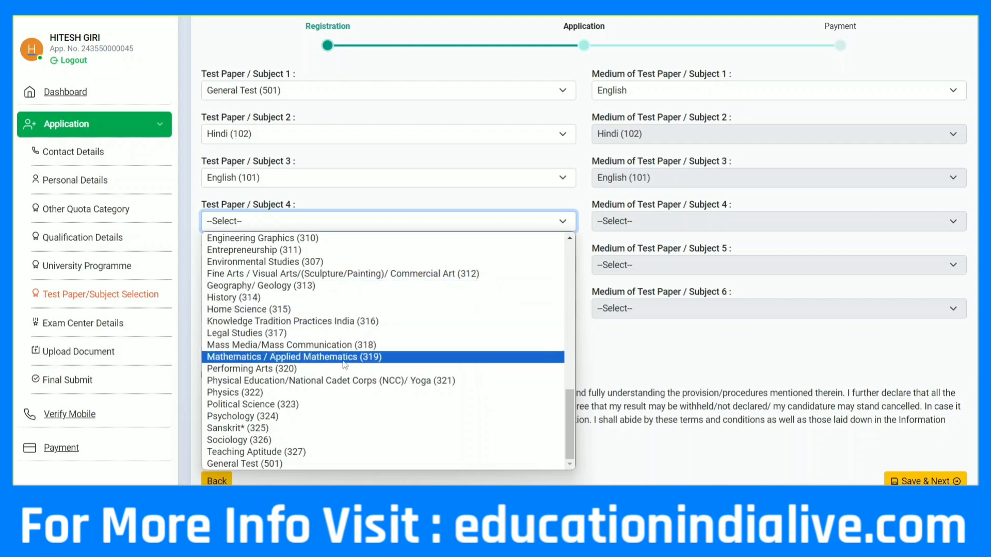
{"action": "left_click", "coordinate": [695, 360]}
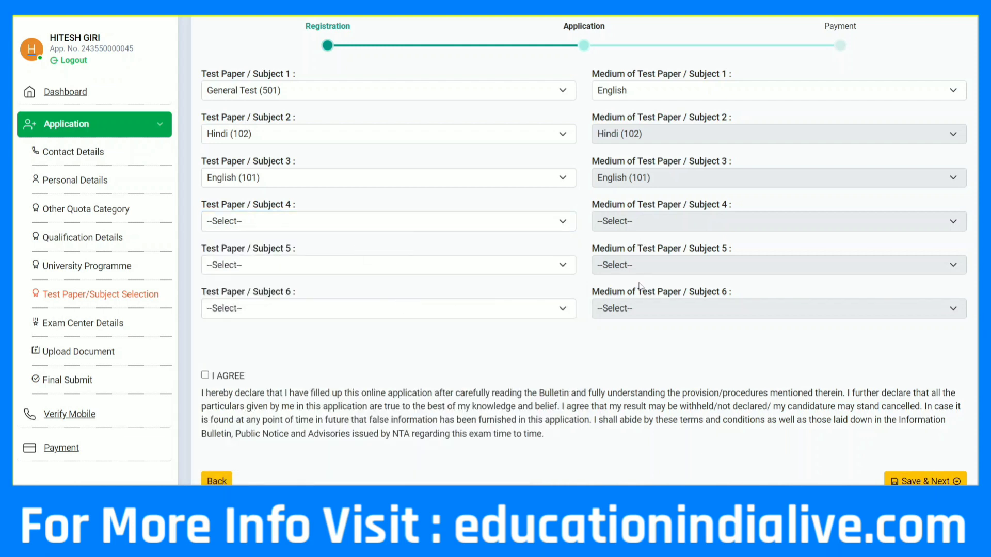
- Agree to the subjects declaration and save the subjects
{"action": "scroll", "coordinate": [639, 298], "scroll_direction": "down", "scroll_amount": 2}
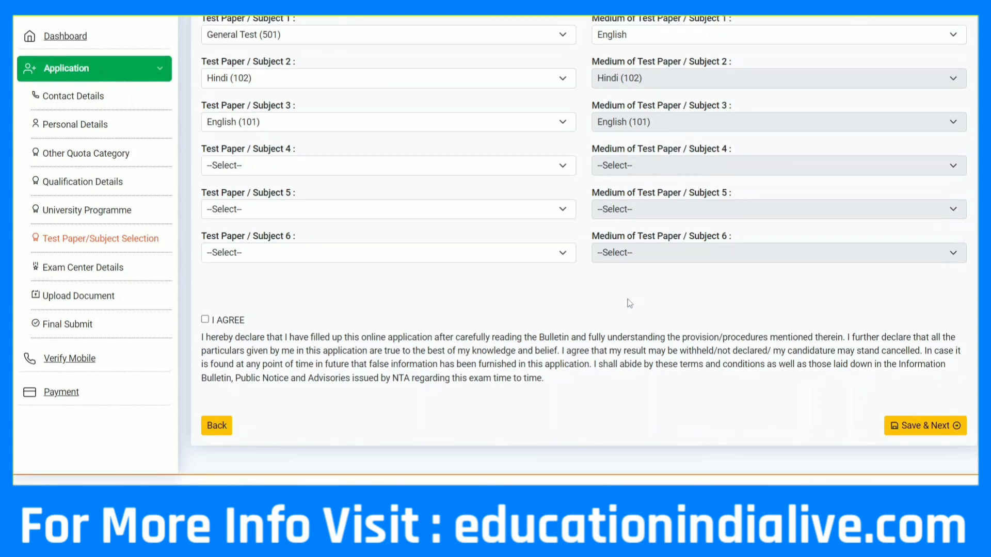
{"action": "left_click", "coordinate": [204, 320]}
{"action": "left_click", "coordinate": [921, 429]}
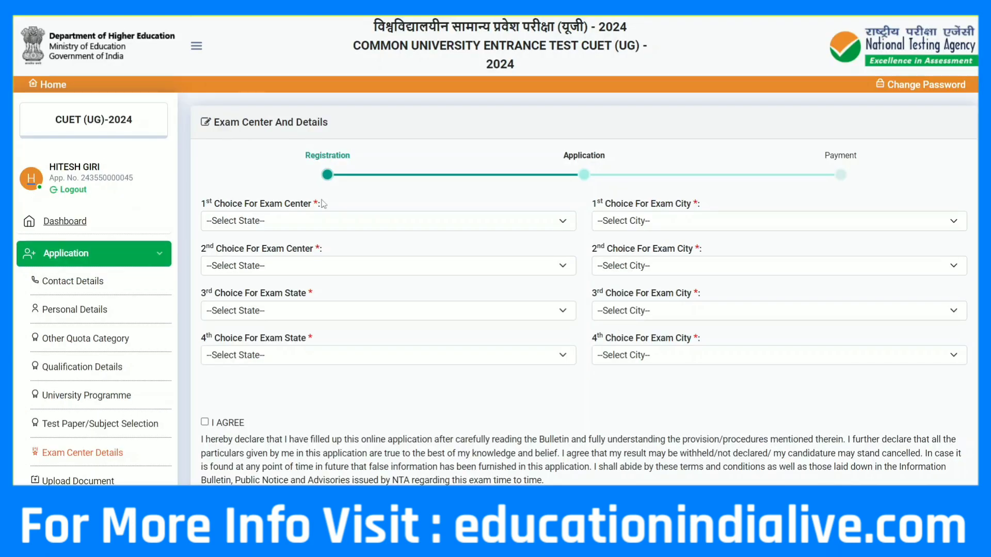
- Set the first two centre choices to RAJASTHAN: Jodhpur, then Jaipur
{"action": "left_click", "coordinate": [296, 228]}
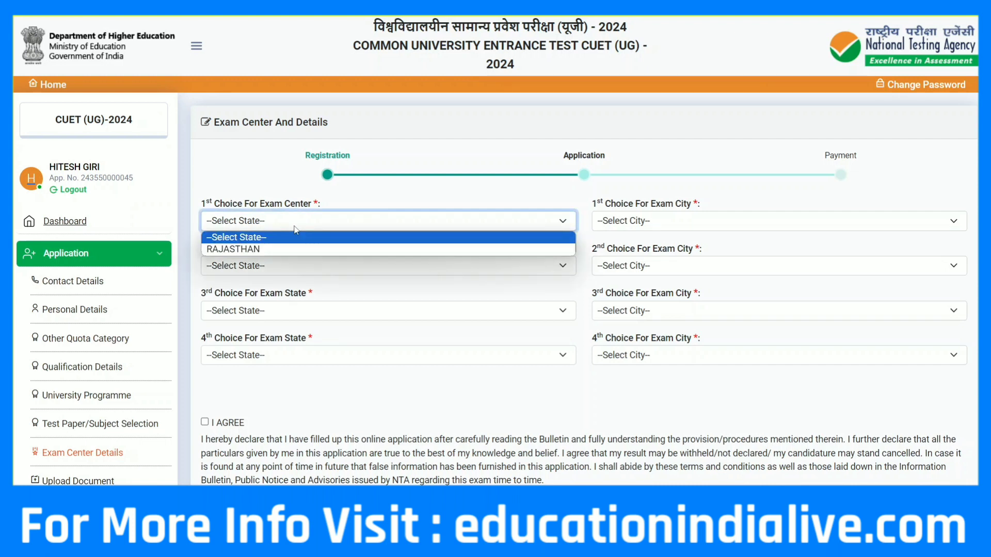
{"action": "key", "text": "Down"}
{"action": "key", "text": "Return"}
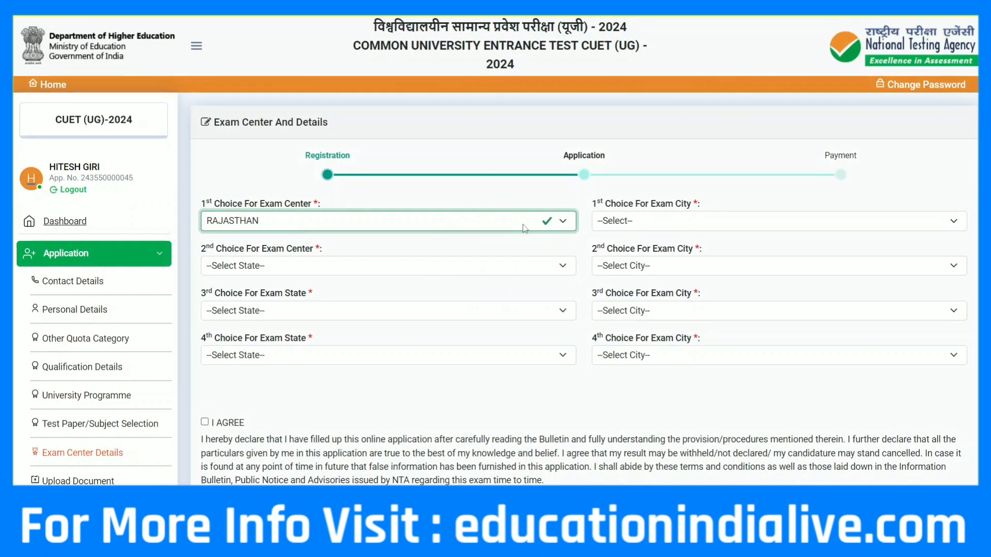
{"action": "left_click", "coordinate": [646, 220]}
{"action": "type", "text": "jo"}
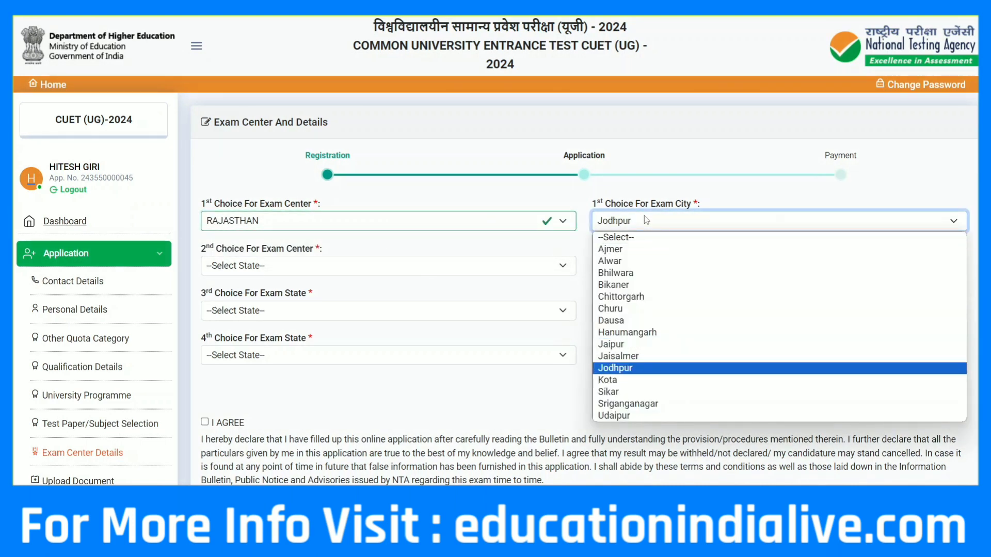
{"action": "key", "text": "Return"}
{"action": "left_click", "coordinate": [314, 267]}
{"action": "key", "text": "Down"}
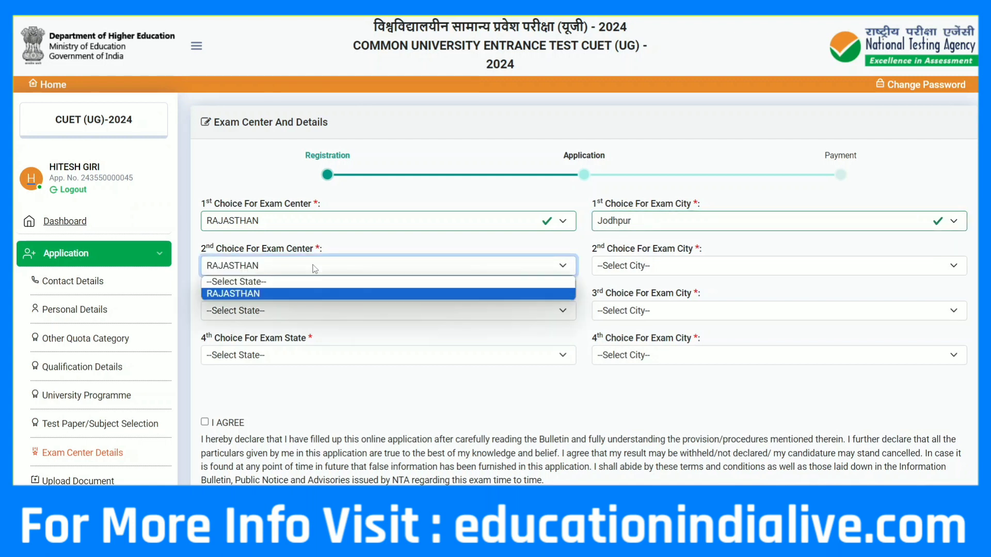
{"action": "key", "text": "Return"}
{"action": "left_click", "coordinate": [682, 265]}
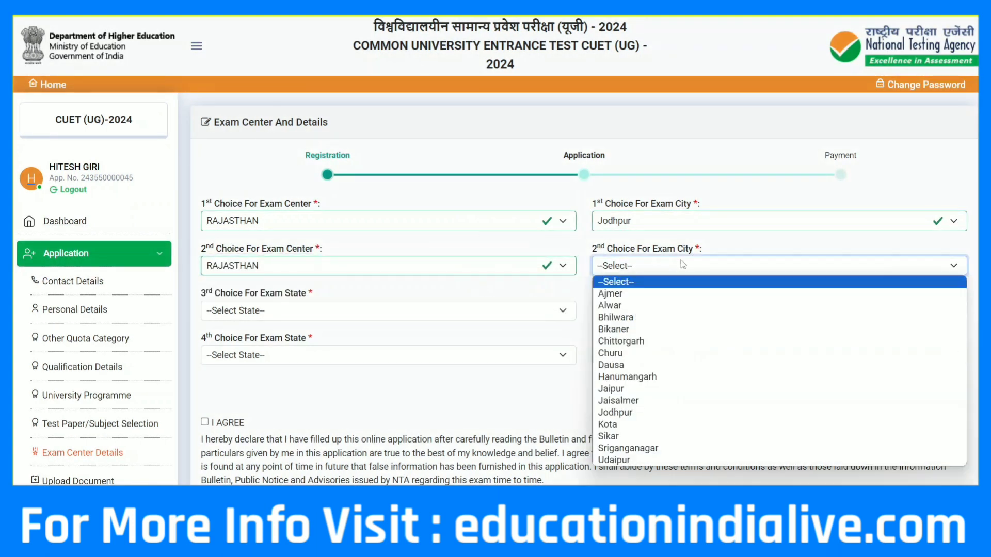
{"action": "type", "text": "ja"}
{"action": "left_click", "coordinate": [683, 265]}
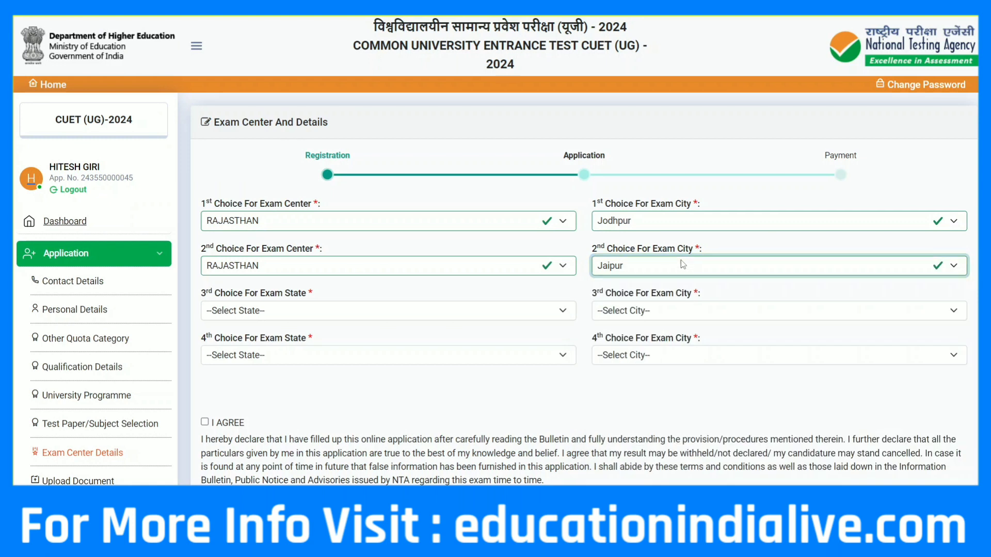
- Set Rajasthan/Ajmer as third and Rajasthan/Alwar as fourth choice, then agree to the declaration
{"action": "left_click", "coordinate": [347, 316]}
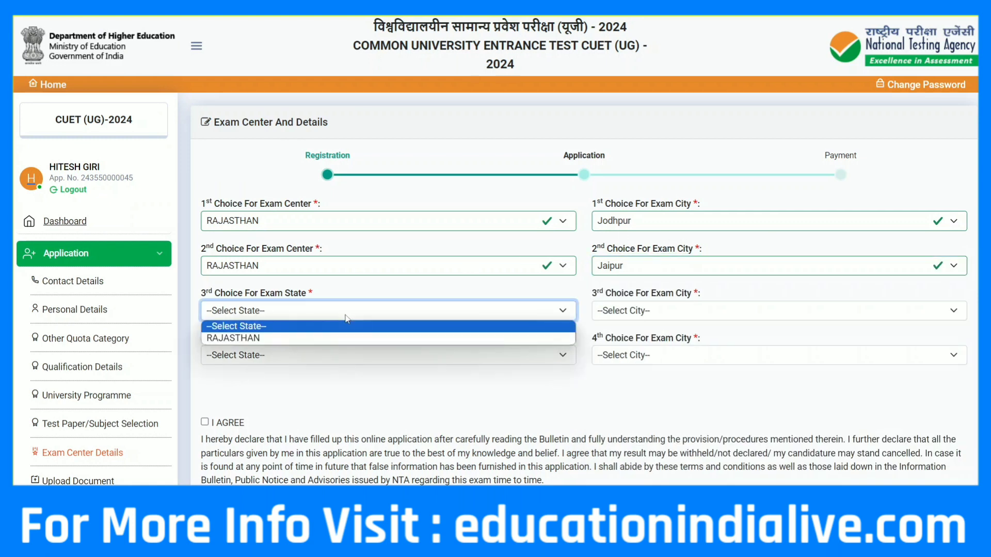
{"action": "left_click", "coordinate": [345, 338]}
{"action": "left_click", "coordinate": [645, 311]}
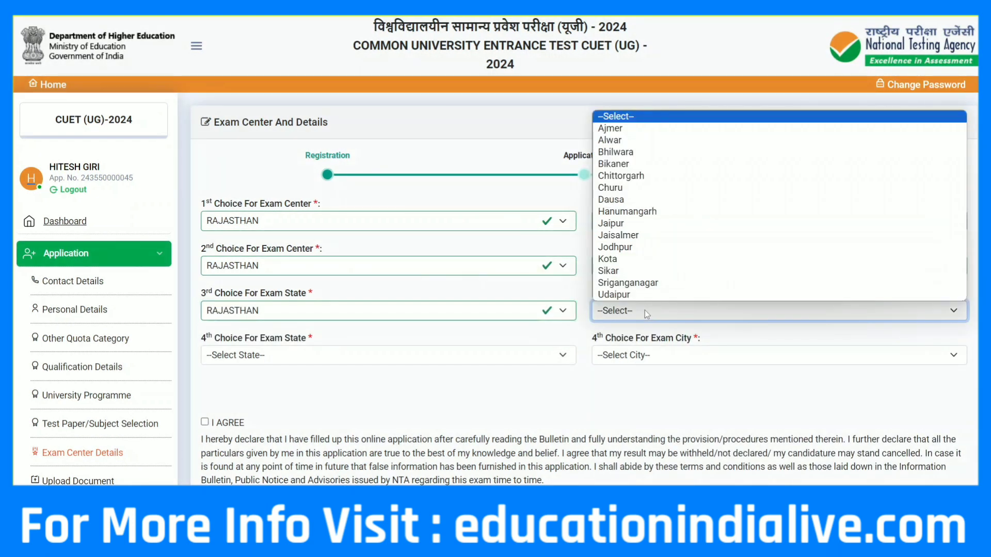
{"action": "left_click", "coordinate": [610, 128]}
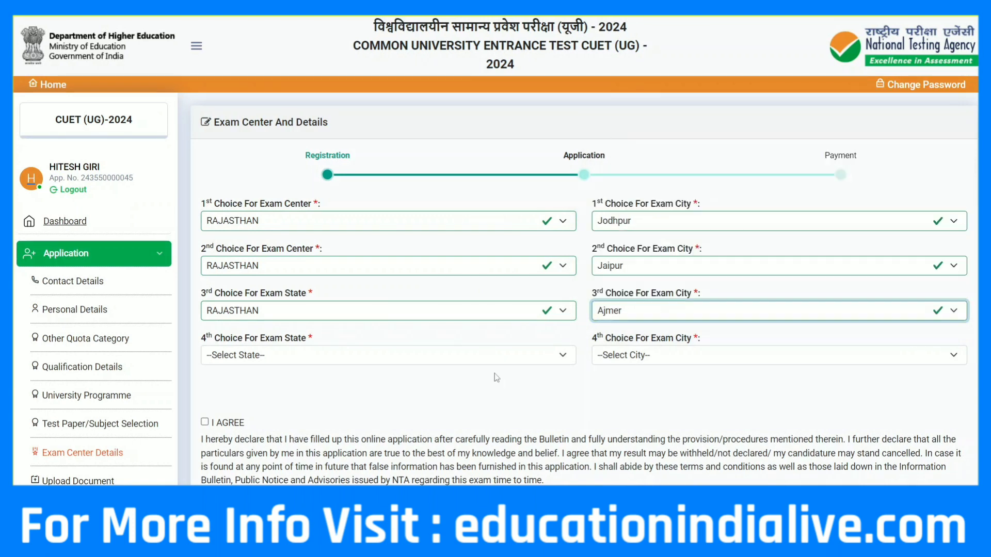
{"action": "left_click", "coordinate": [456, 356]}
{"action": "left_click", "coordinate": [315, 384]}
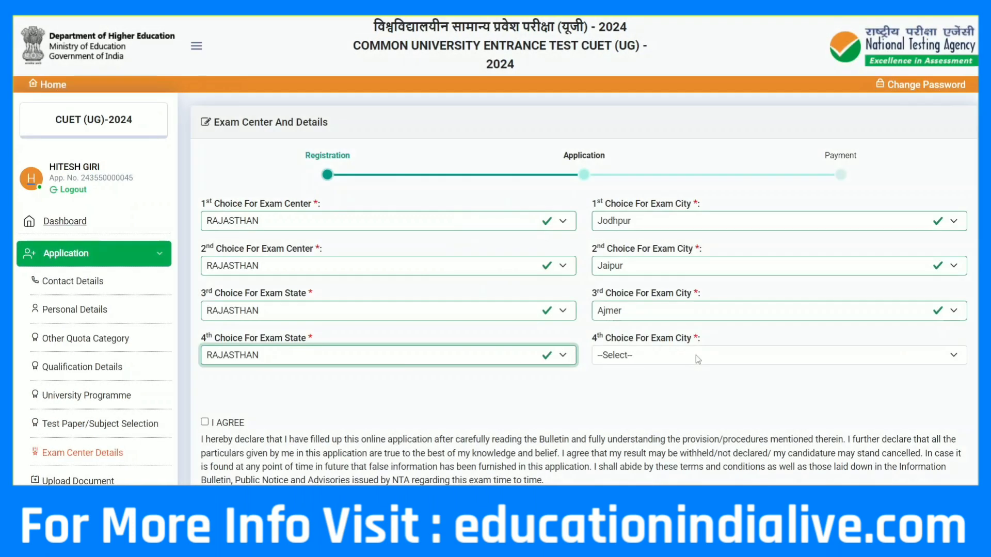
{"action": "left_click", "coordinate": [696, 355]}
{"action": "left_click", "coordinate": [630, 185]}
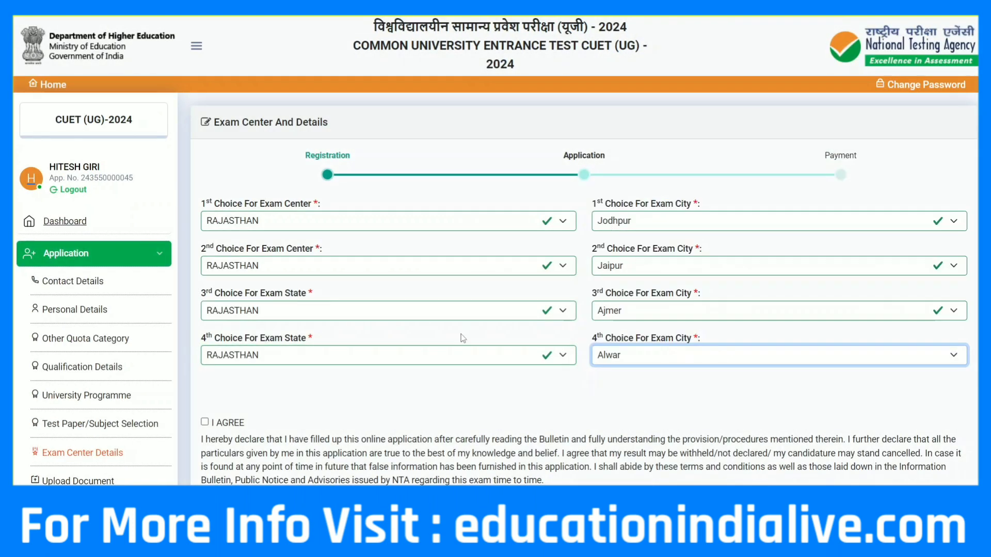
{"action": "scroll", "coordinate": [224, 351], "scroll_direction": "down", "scroll_amount": 1}
{"action": "left_click", "coordinate": [205, 357]}
{"action": "scroll", "coordinate": [612, 423], "scroll_direction": "down", "scroll_amount": 1}
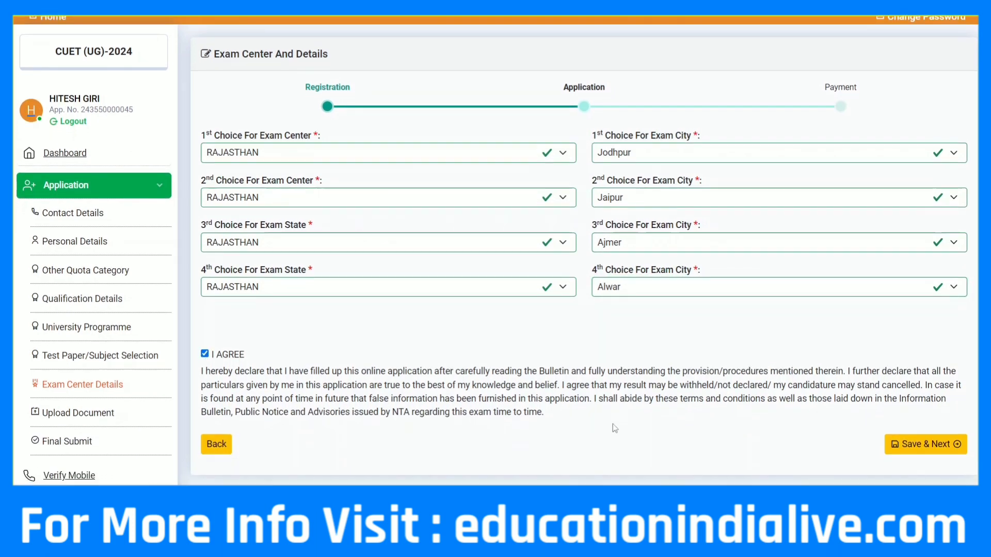
- Save the Rajasthan exam centre choices, then upload the photo and signature and save them
{"action": "left_click", "coordinate": [920, 379]}
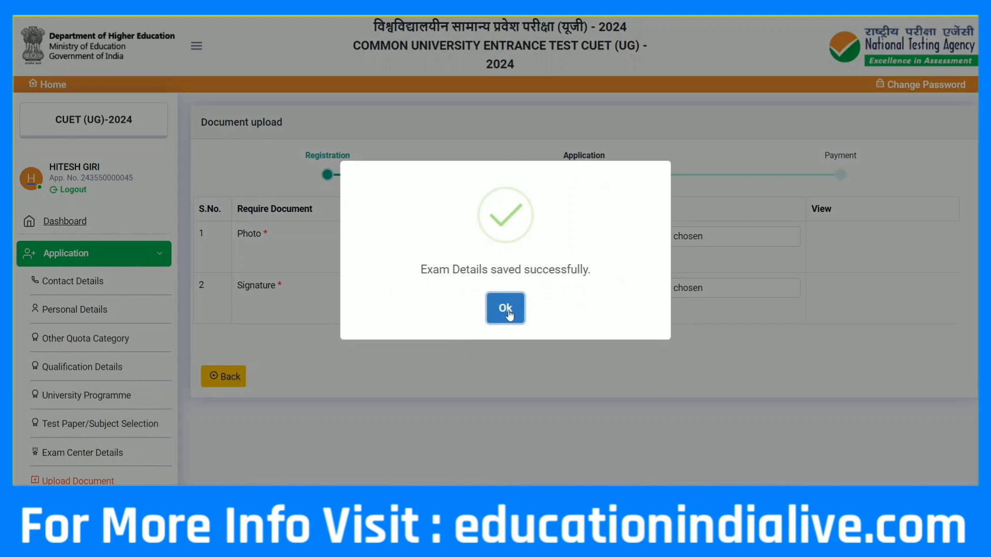
{"action": "left_click", "coordinate": [507, 310]}
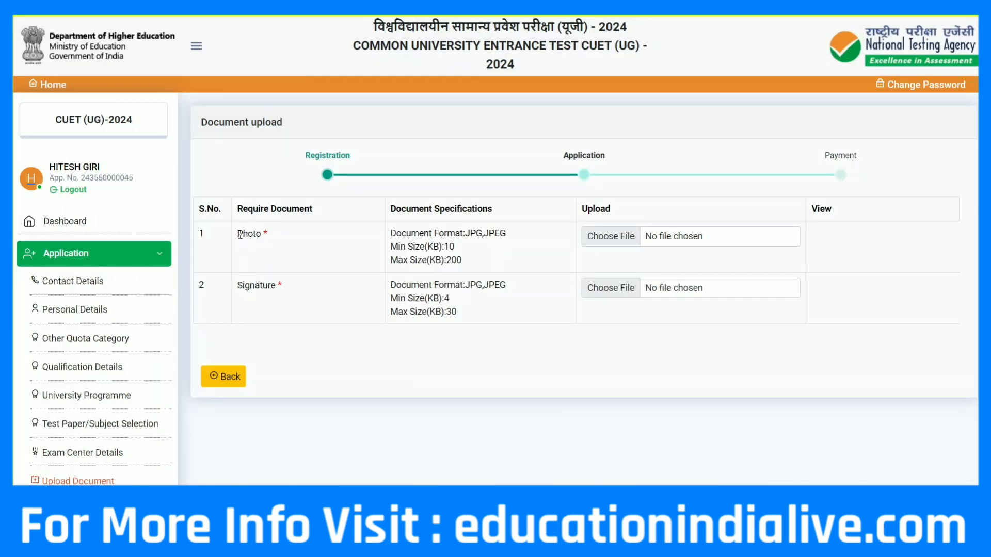
{"action": "left_click_drag", "start_coordinate": [242, 234], "coordinate": [272, 247]}
{"action": "left_click_drag", "start_coordinate": [245, 285], "coordinate": [262, 284]}
{"action": "left_click_drag", "start_coordinate": [444, 247], "coordinate": [462, 262]}
{"action": "left_click", "coordinate": [463, 303]}
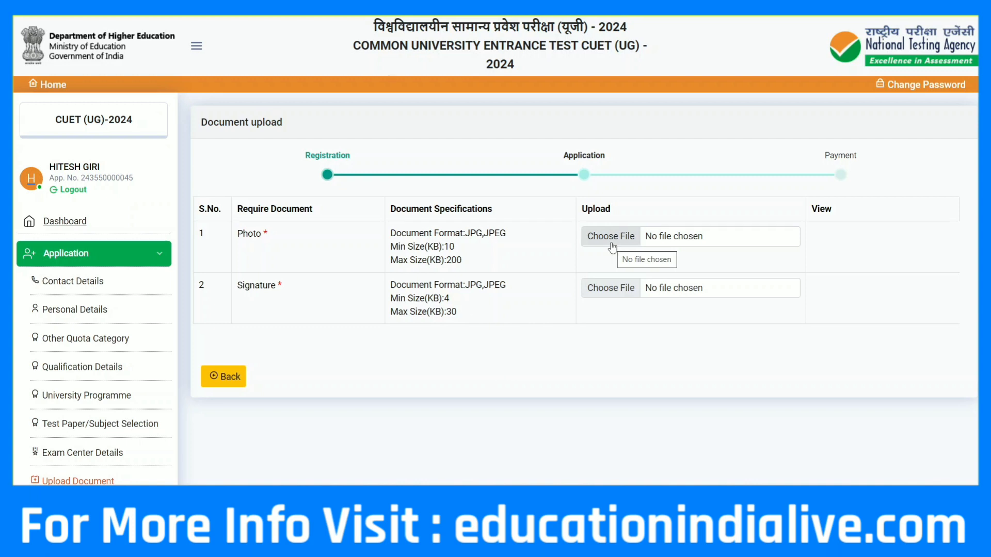
{"action": "scroll", "coordinate": [596, 336], "scroll_direction": "down", "scroll_amount": 1}
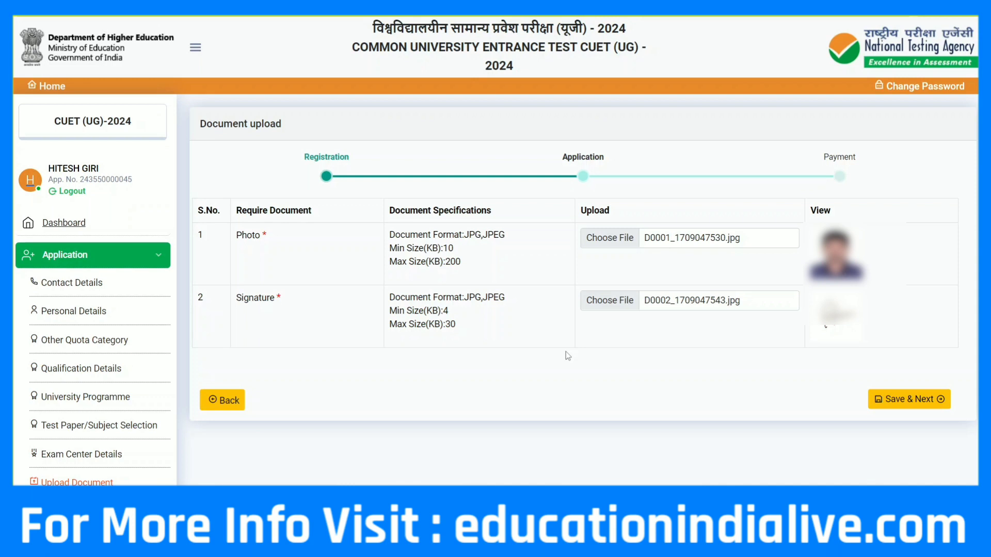
{"action": "left_click", "coordinate": [890, 400]}
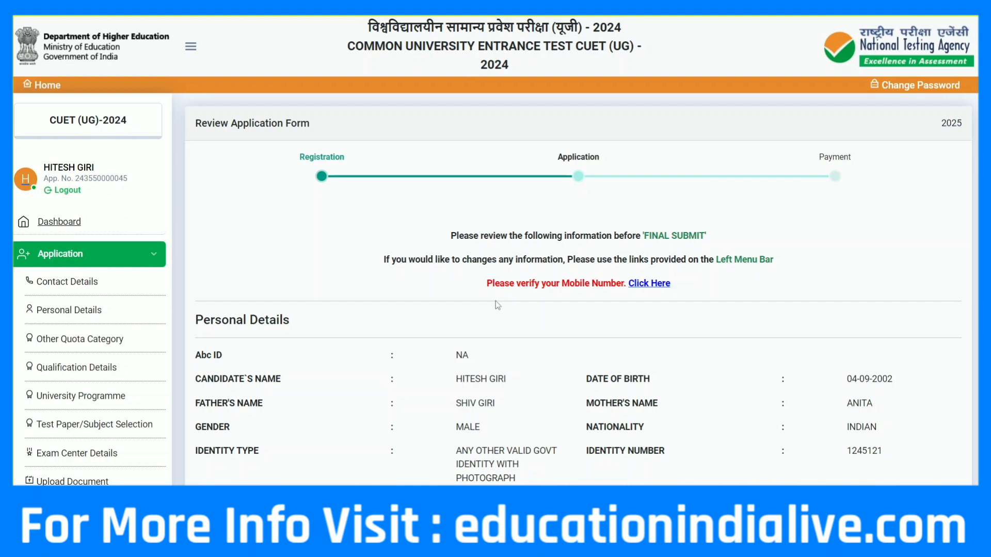
- Start mobile verification, enter the captcha code and request an OTP
{"action": "left_click", "coordinate": [656, 289]}
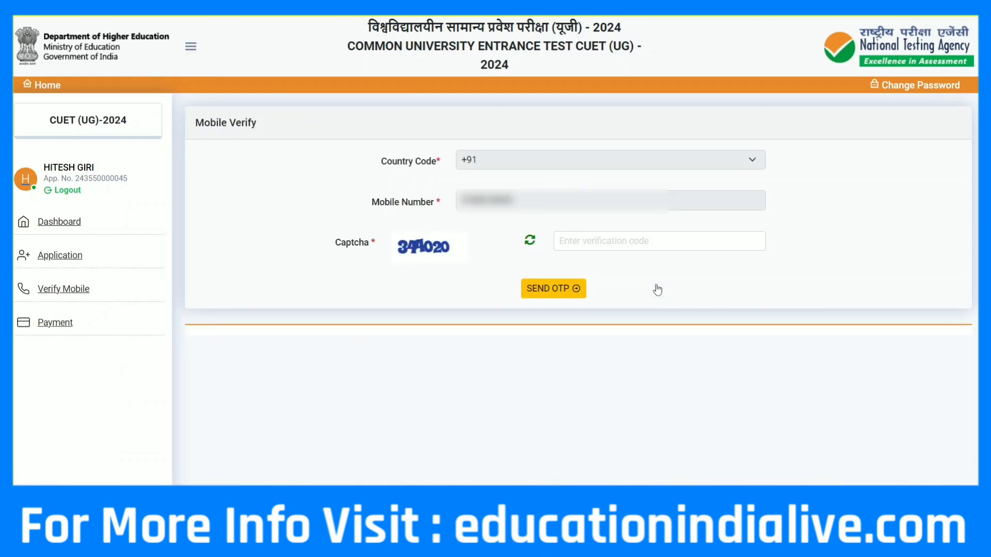
{"action": "left_click", "coordinate": [619, 238]}
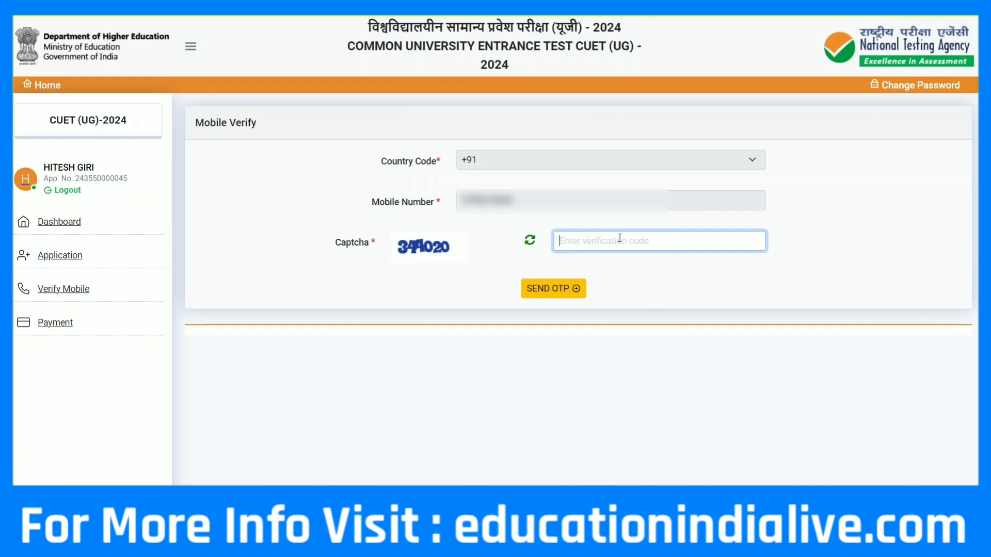
{"action": "type", "text": "3441020"}
{"action": "key", "text": "BackSpace"}
{"action": "key", "text": "BackSpace"}
{"action": "key", "text": "BackSpace"}
{"action": "key", "text": "BackSpace"}
{"action": "key", "text": "BackSpace"}
{"action": "type", "text": "4020"}
{"action": "left_click", "coordinate": [556, 290]}
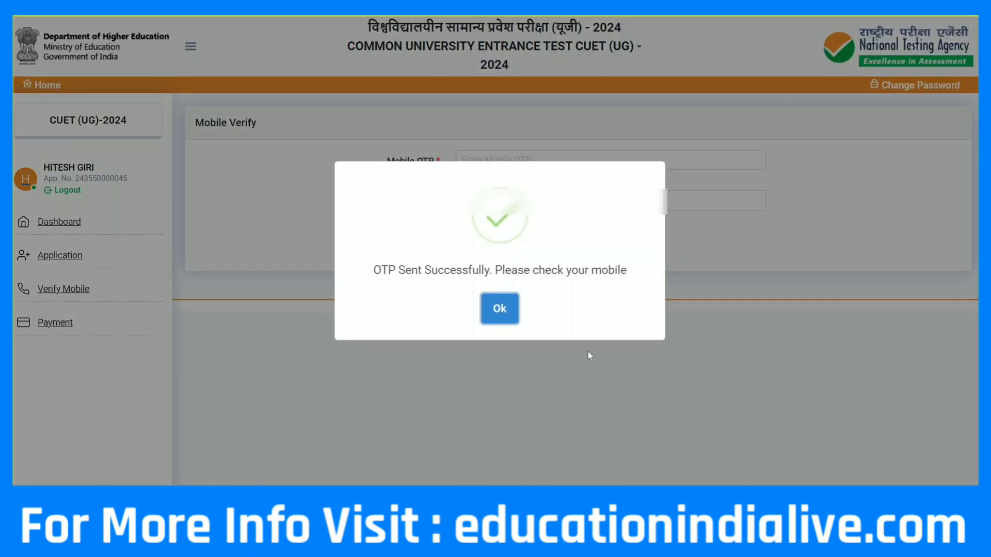
{"action": "left_click", "coordinate": [515, 320]}
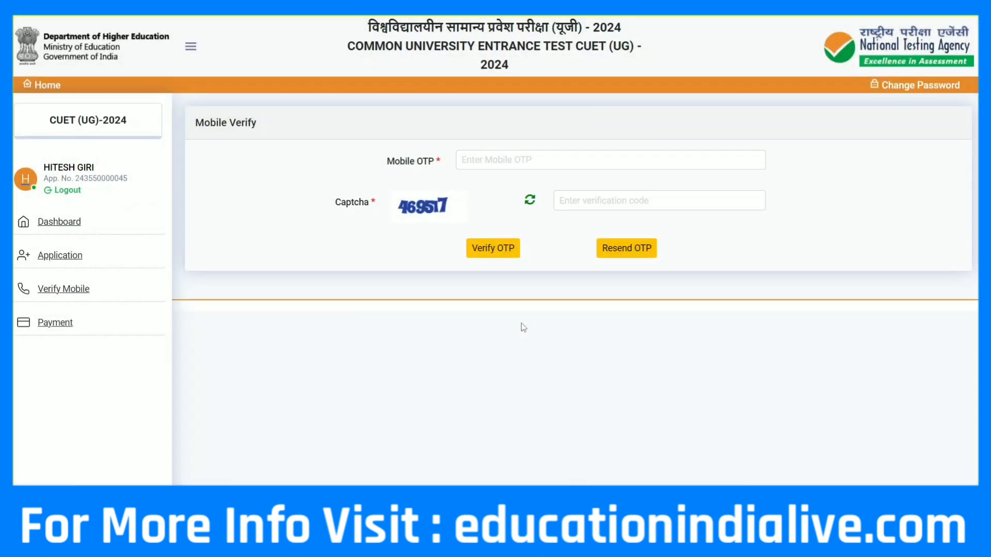
- Enter the received OTP and the new captcha code, and verify the mobile number
{"action": "left_click", "coordinate": [494, 153]}
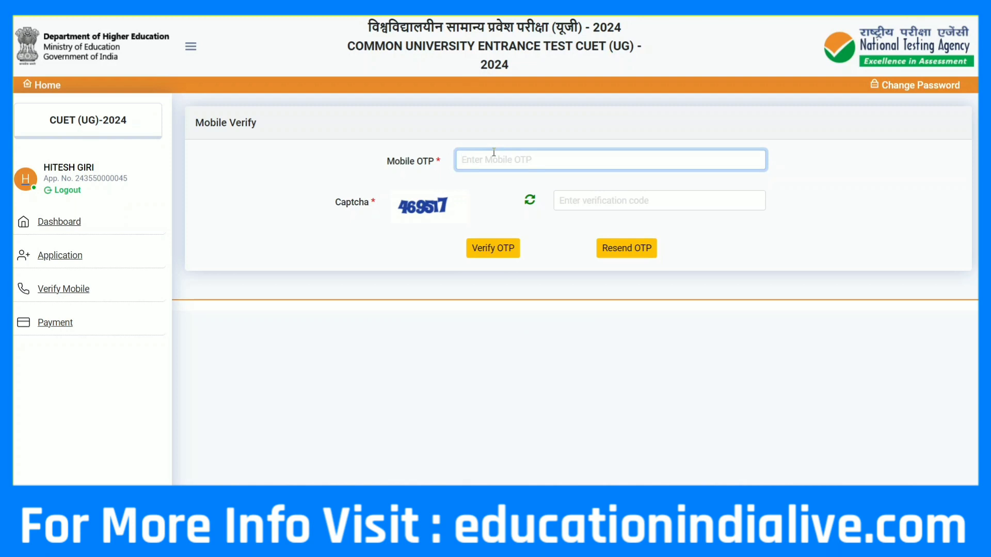
{"action": "left_click", "coordinate": [609, 199]}
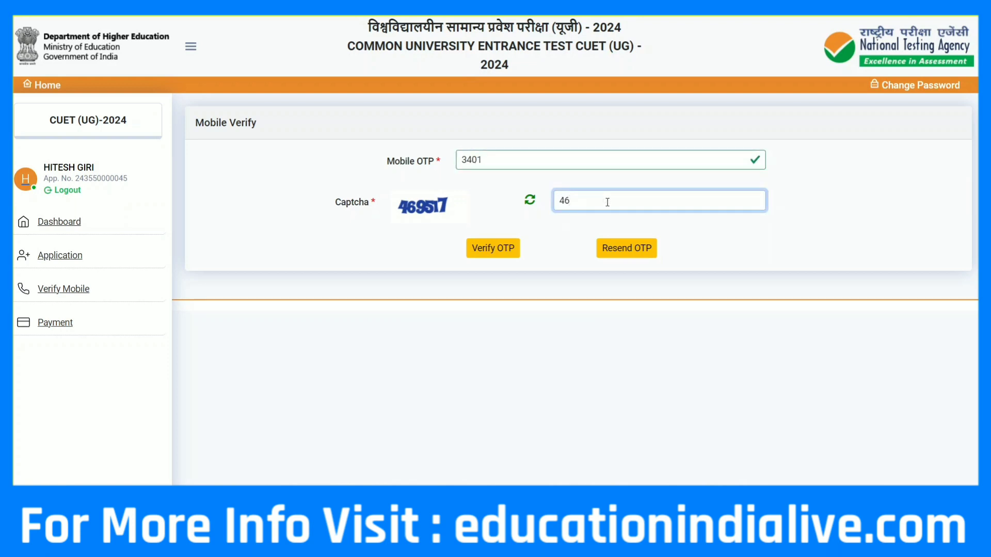
{"action": "left_click", "coordinate": [507, 251]}
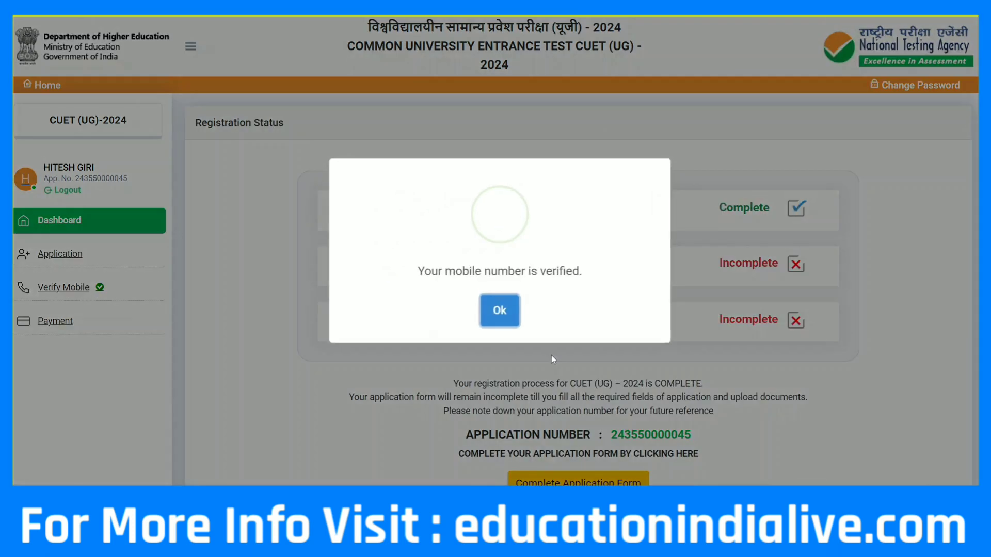
- Open the complete application form for review and submit it to reach the checklist
{"action": "left_click", "coordinate": [501, 309]}
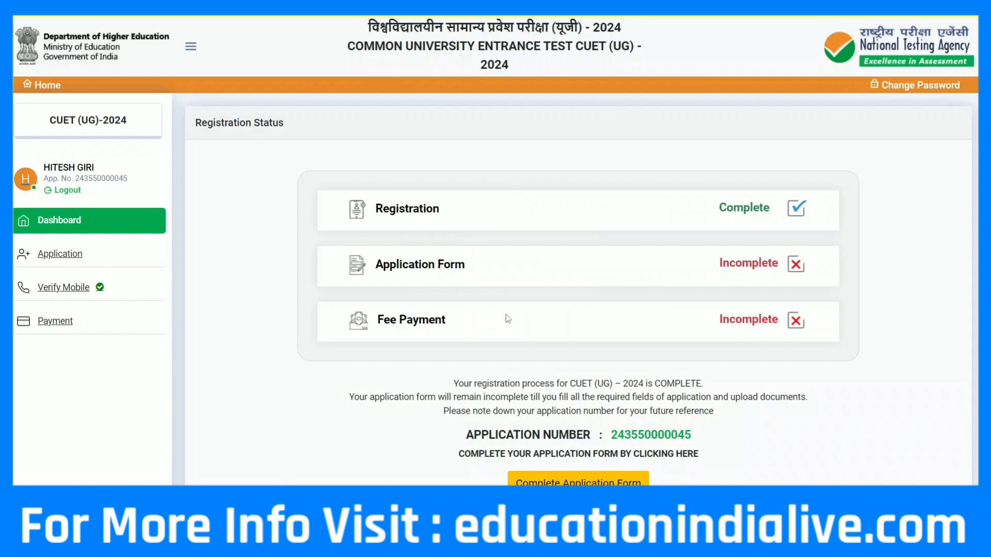
{"action": "scroll", "coordinate": [508, 318], "scroll_direction": "down", "scroll_amount": 2}
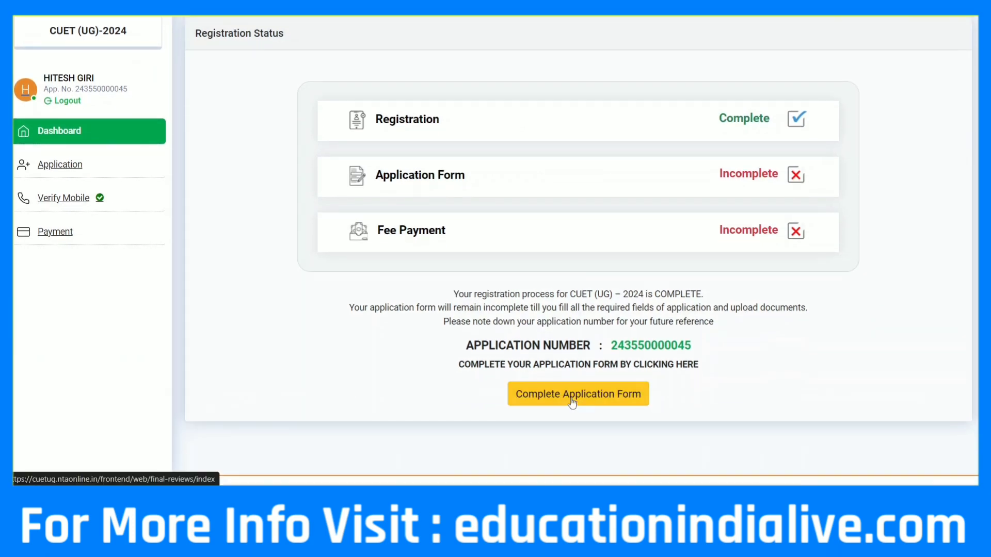
{"action": "left_click", "coordinate": [571, 395]}
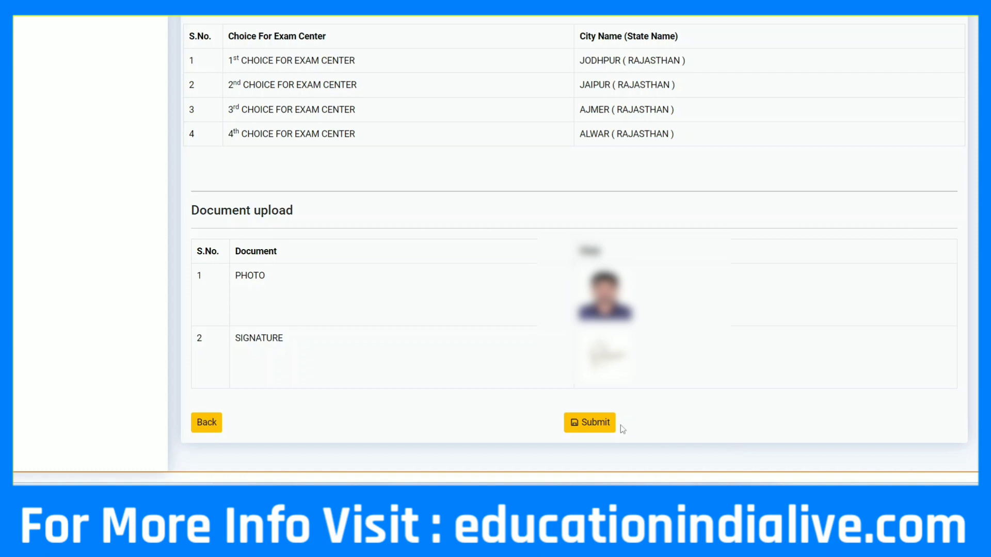
{"action": "left_click", "coordinate": [594, 422]}
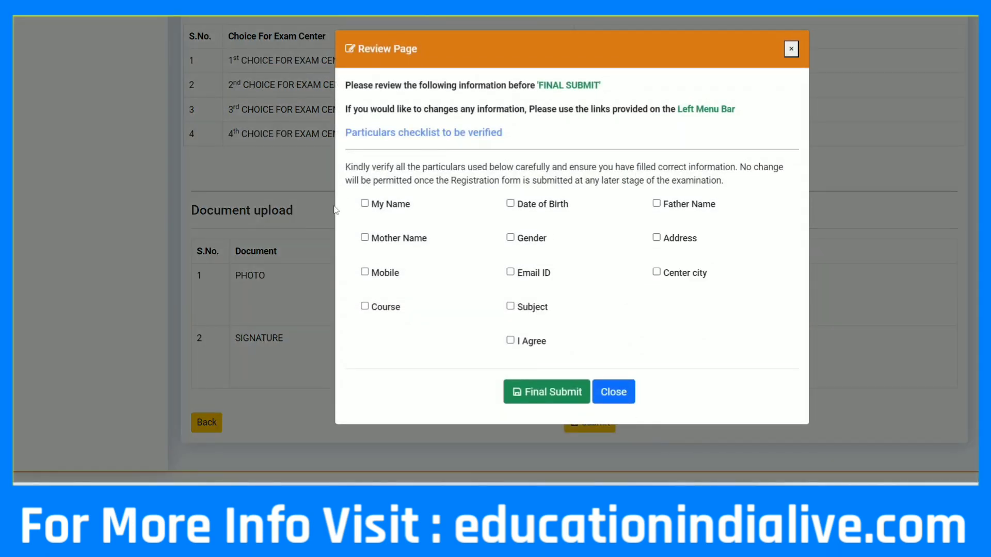
- Tick all eleven particulars from name to centre city and the final I Agree statement
{"action": "left_click", "coordinate": [364, 203]}
{"action": "left_click", "coordinate": [365, 237]}
{"action": "left_click", "coordinate": [364, 272]}
{"action": "left_click", "coordinate": [364, 306]}
{"action": "left_click", "coordinate": [510, 203]}
{"action": "left_click", "coordinate": [510, 238]}
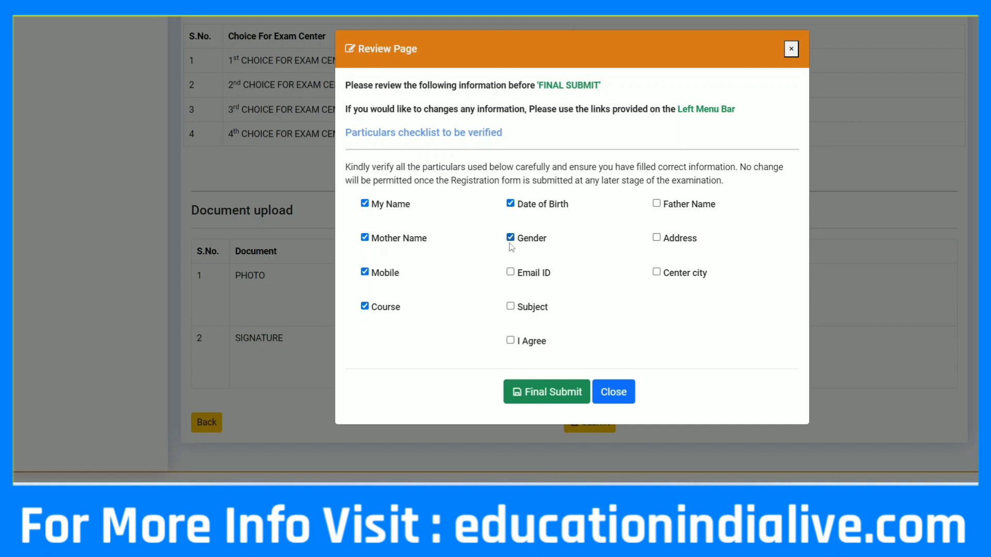
{"action": "left_click", "coordinate": [510, 272]}
{"action": "left_click", "coordinate": [510, 306]}
{"action": "left_click", "coordinate": [656, 203]}
{"action": "left_click", "coordinate": [655, 237]}
{"action": "left_click", "coordinate": [655, 272]}
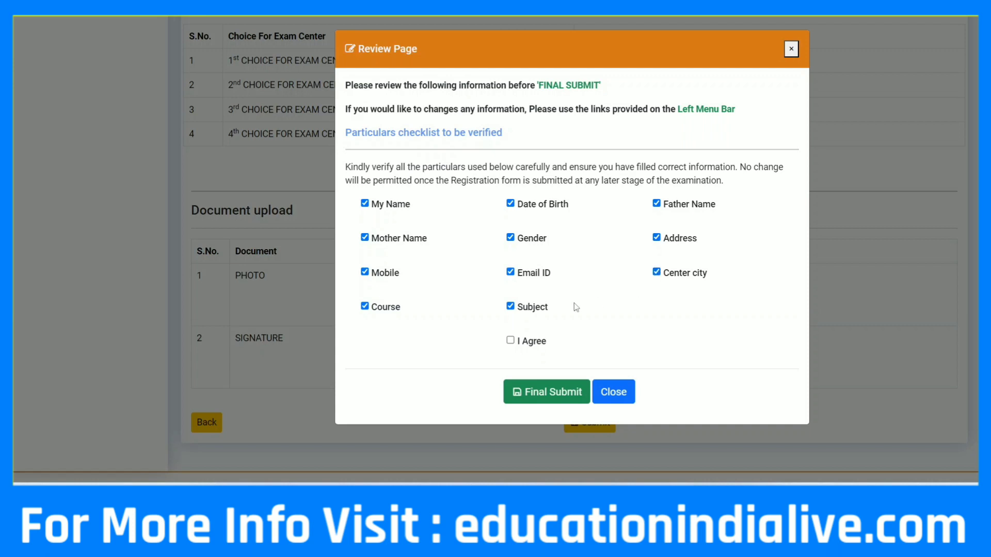
{"action": "left_click", "coordinate": [511, 341]}
- Final-submit the application and pay the ₹2025 fee via the SBI Epay gateway
{"action": "left_click", "coordinate": [546, 397]}
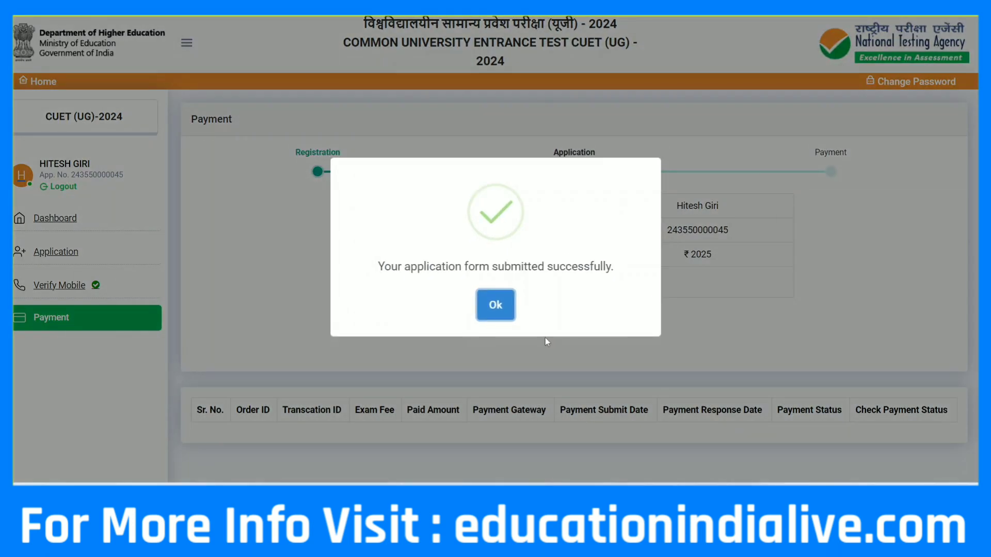
{"action": "left_click", "coordinate": [495, 305]}
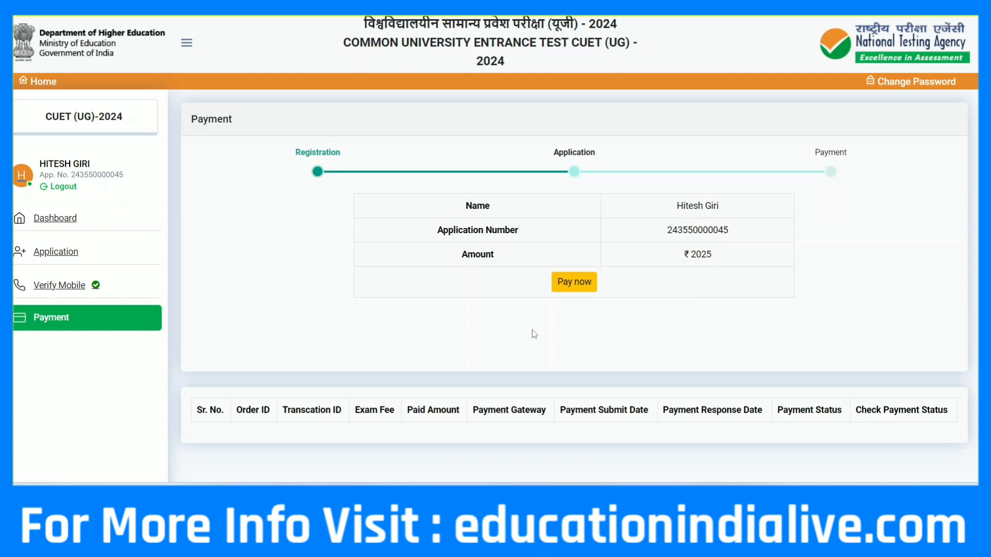
{"action": "left_click", "coordinate": [570, 288]}
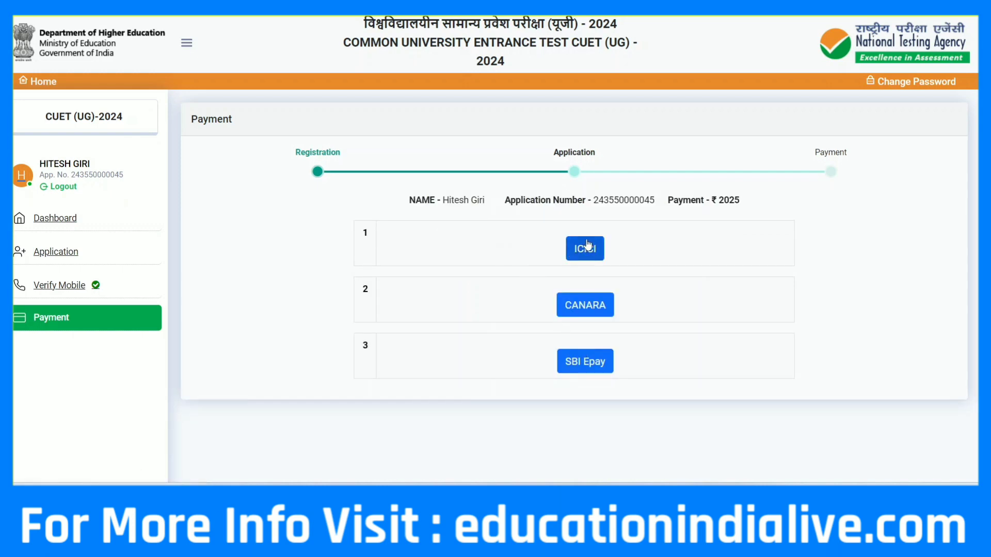
{"action": "left_click", "coordinate": [586, 360]}
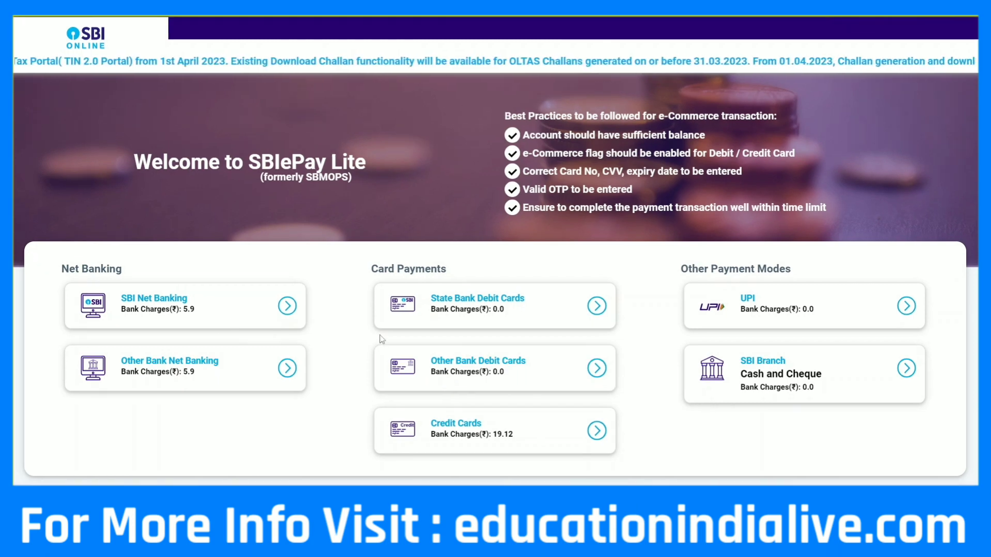
- Choose debit card as the payment mode and confirm the Rs 2025.00 payment details
{"action": "left_click", "coordinate": [524, 373]}
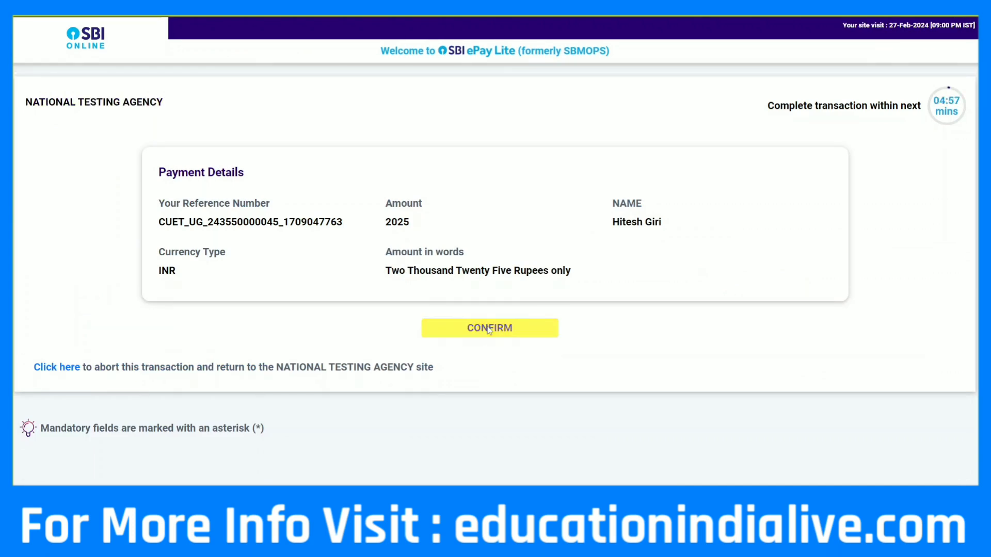
{"action": "left_click", "coordinate": [489, 328]}
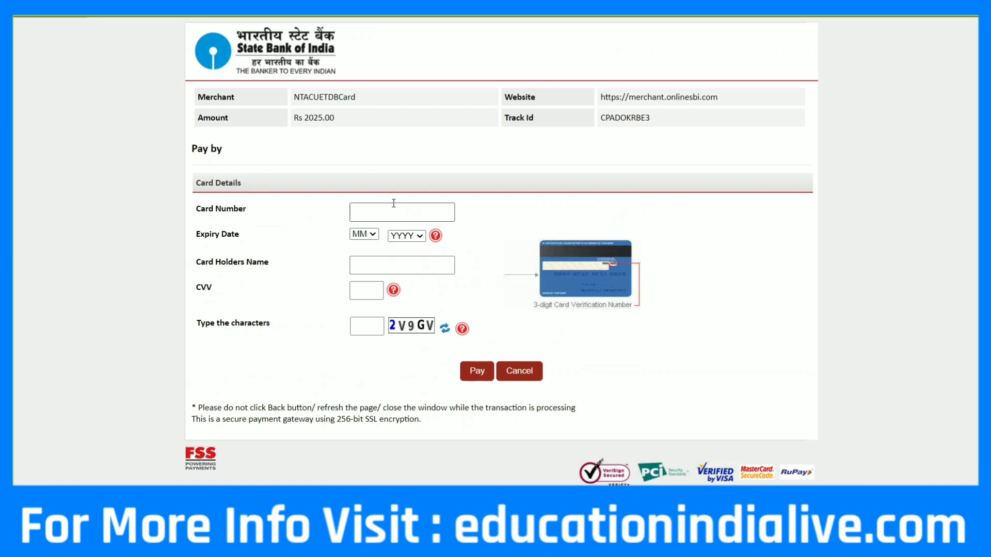